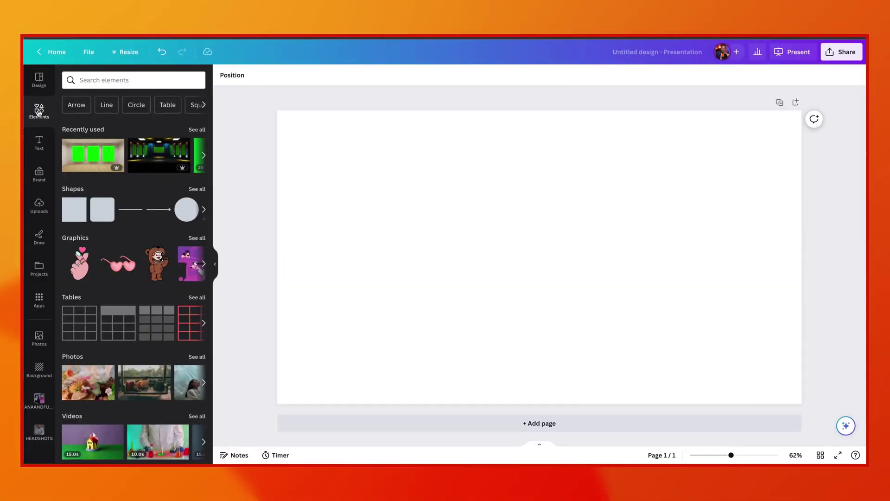
Step: Search Canva's elements library for 'CHROMA KEY STUDIO'
{"action": "left_click", "coordinate": [95, 79]}
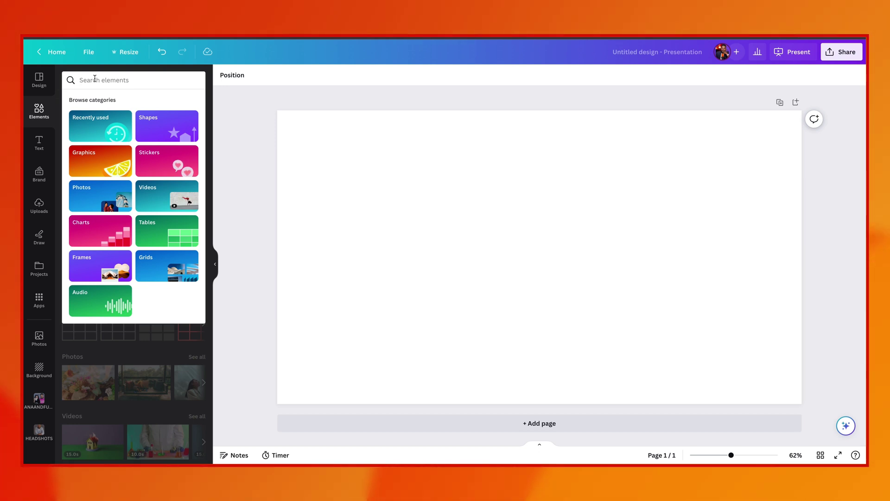
{"action": "type", "text": "CHROM"}
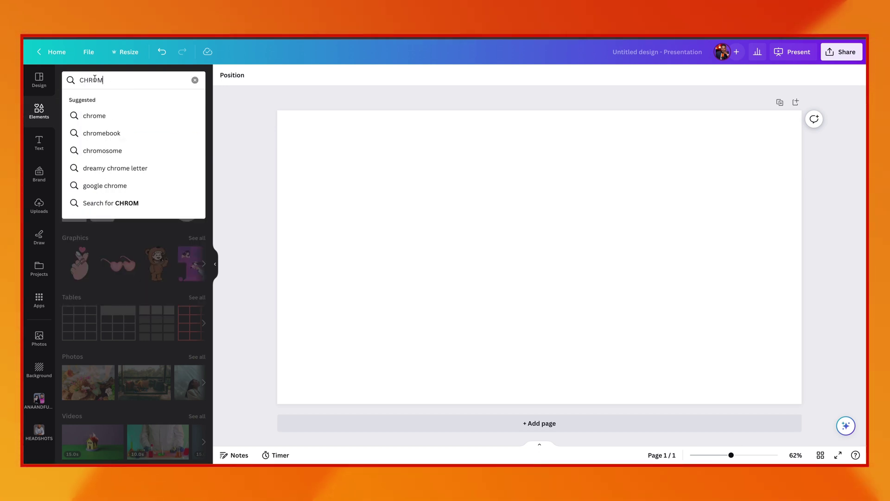
{"action": "type", "text": "A KEY S"}
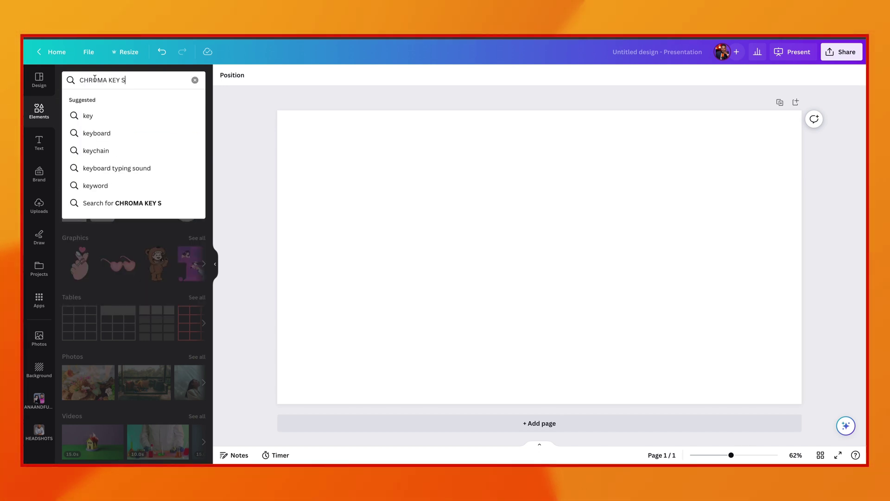
{"action": "type", "text": "TUDIO"}
{"action": "key", "text": "Return"}
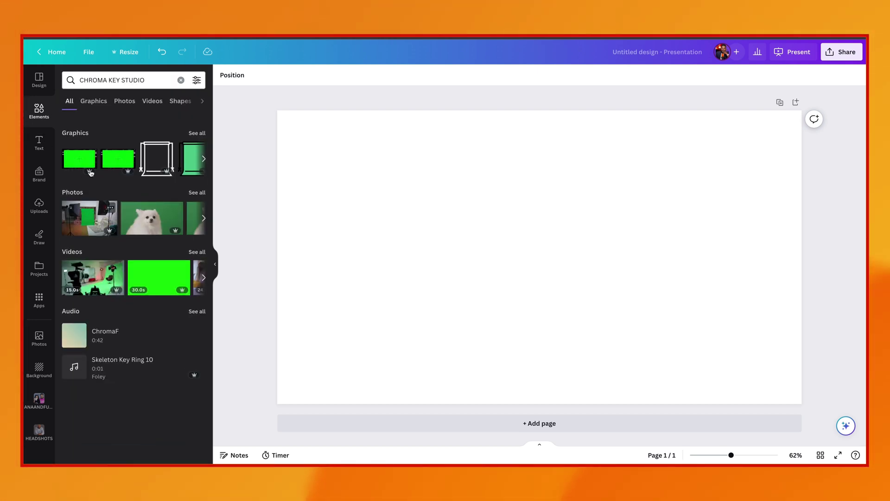
Step: Filter the results to Photos and browse down through the green-screen studio images
{"action": "left_click", "coordinate": [125, 101]}
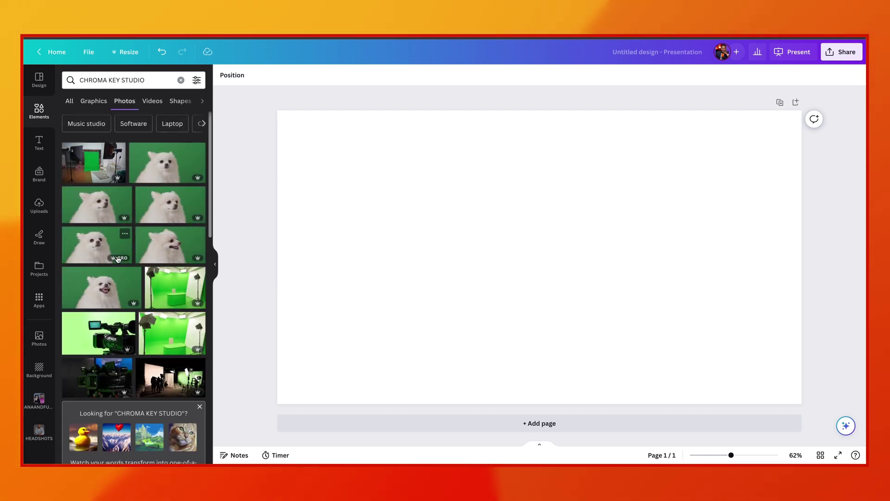
{"action": "scroll", "coordinate": [118, 259], "scroll_direction": "down", "scroll_amount": 2}
{"action": "scroll", "coordinate": [118, 260], "scroll_direction": "down", "scroll_amount": 8}
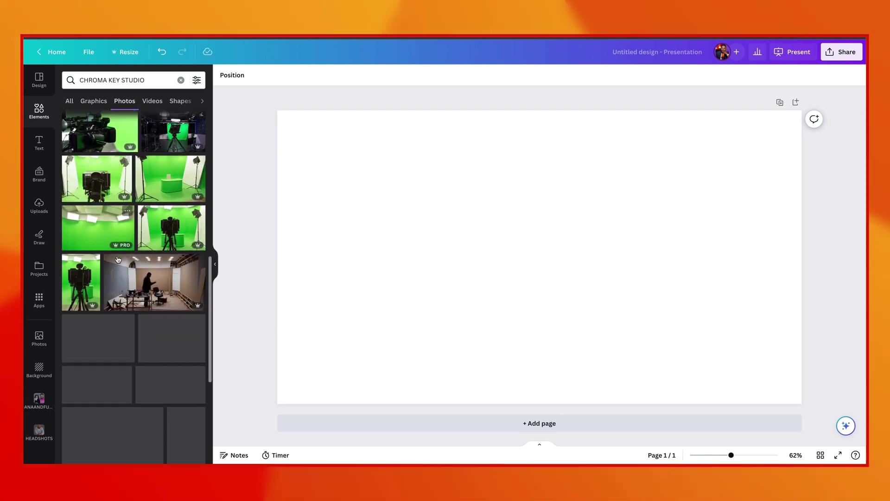
{"action": "scroll", "coordinate": [118, 259], "scroll_direction": "down", "scroll_amount": 3}
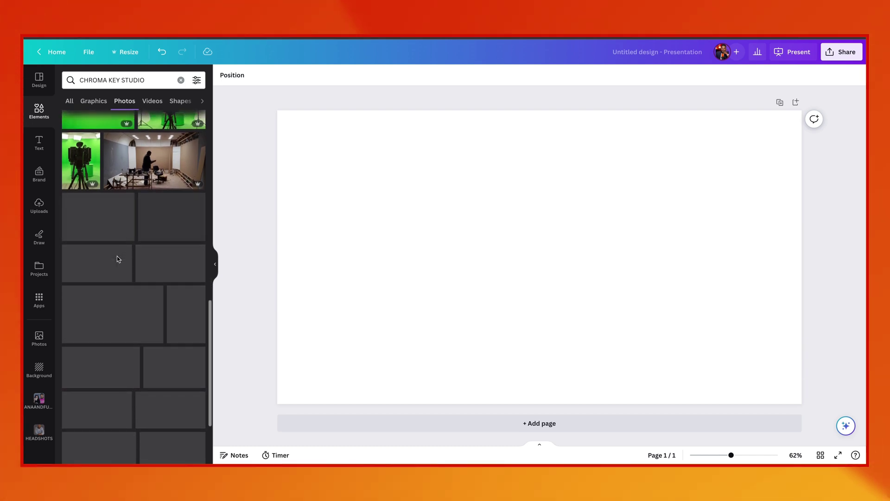
{"action": "scroll", "coordinate": [118, 260], "scroll_direction": "down", "scroll_amount": 4}
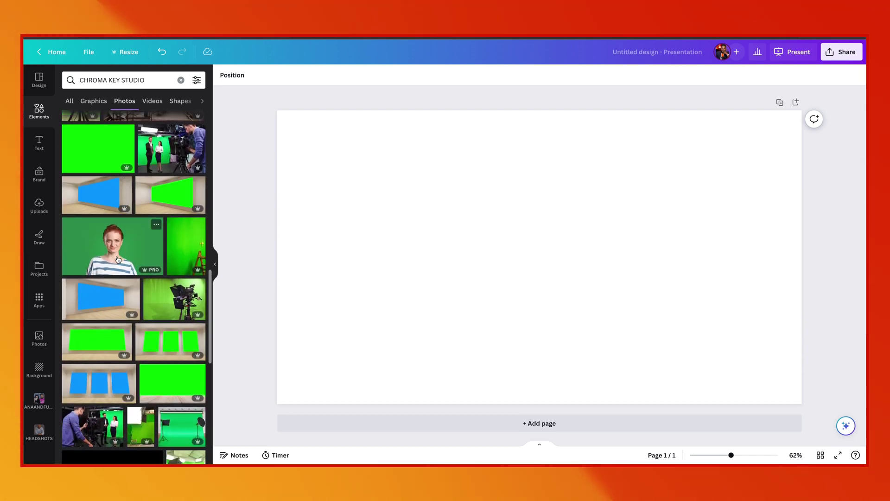
{"action": "scroll", "coordinate": [117, 260], "scroll_direction": "down", "scroll_amount": 2}
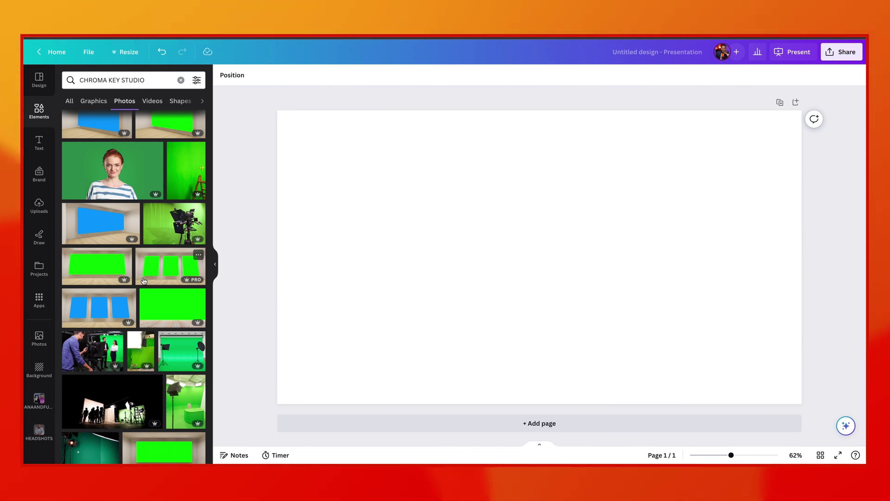
{"action": "scroll", "coordinate": [144, 281], "scroll_direction": "down", "scroll_amount": 4}
{"action": "scroll", "coordinate": [144, 281], "scroll_direction": "down", "scroll_amount": 2}
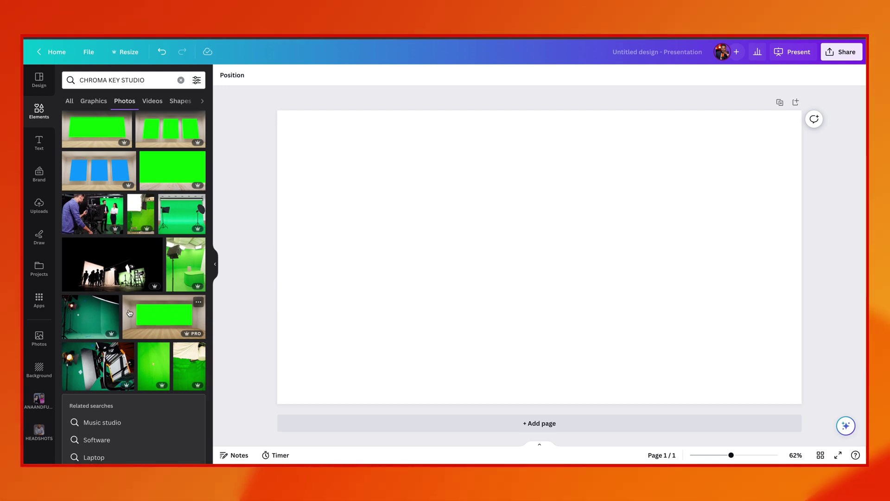
{"action": "scroll", "coordinate": [139, 288], "scroll_direction": "up", "scroll_amount": 5}
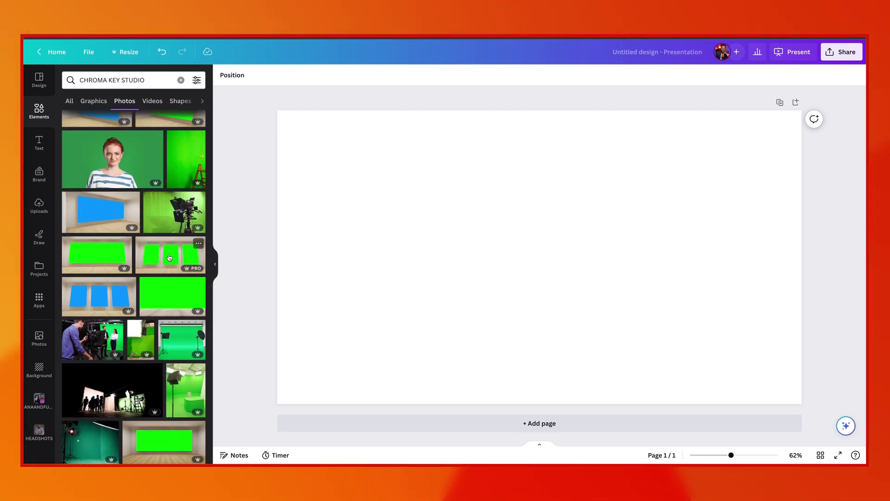
Step: Place the wooden room with three green chroma-key panels onto the page as its background
{"action": "left_click", "coordinate": [198, 243]}
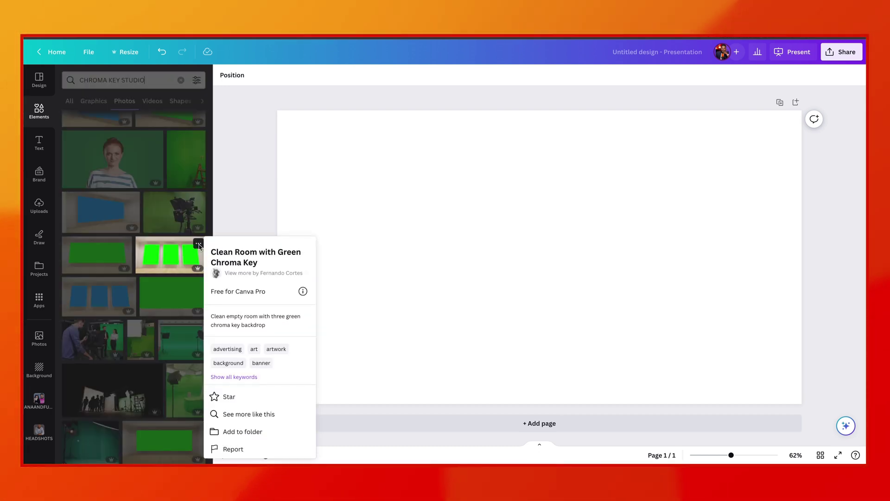
{"action": "left_click", "coordinate": [237, 411]}
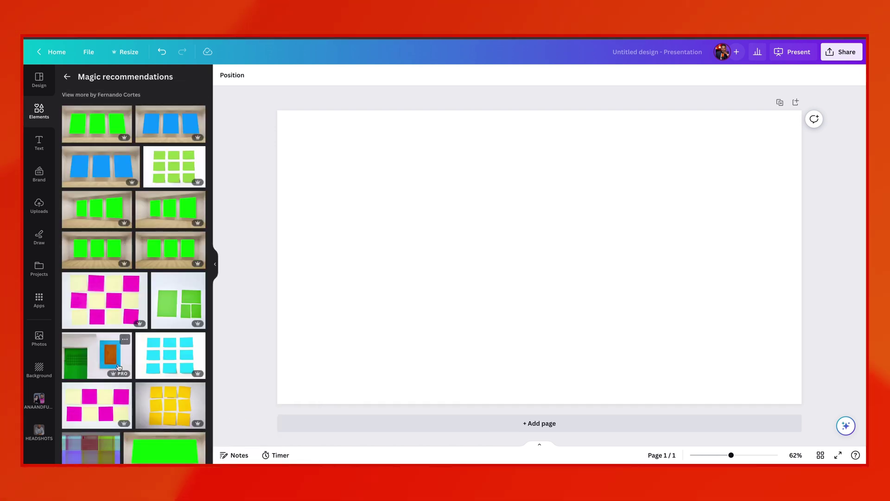
{"action": "scroll", "coordinate": [119, 368], "scroll_direction": "down", "scroll_amount": 1}
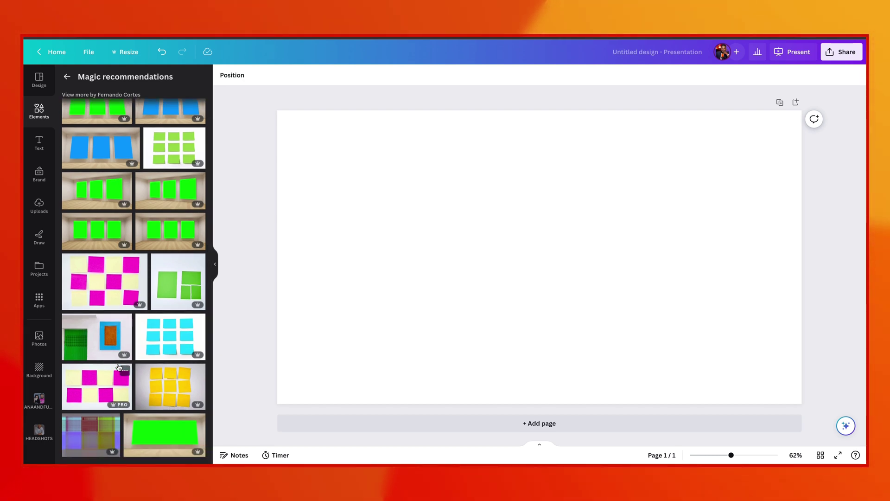
{"action": "scroll", "coordinate": [119, 367], "scroll_direction": "up", "scroll_amount": 1}
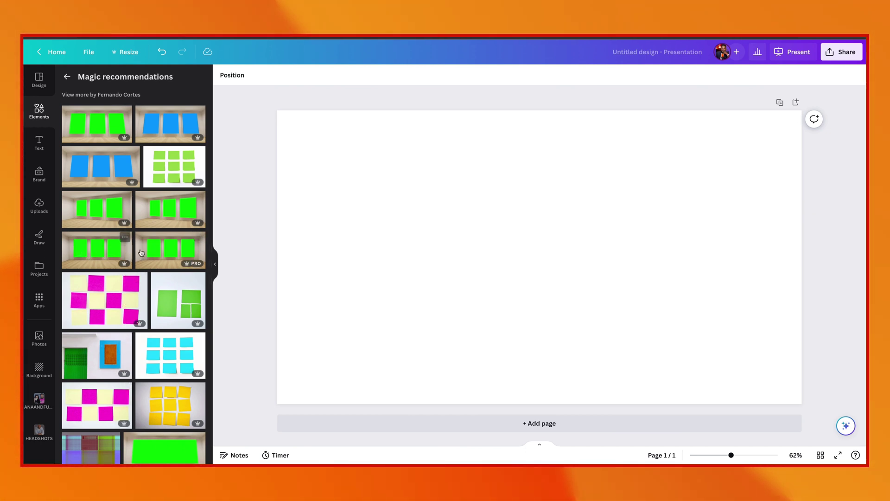
{"action": "left_click_drag", "start_coordinate": [146, 252], "coordinate": [295, 227]}
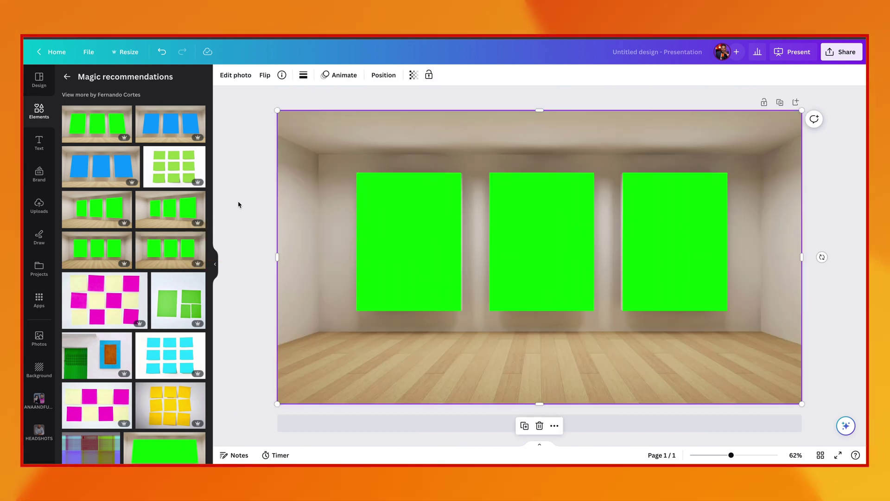
{"action": "left_click", "coordinate": [239, 202]}
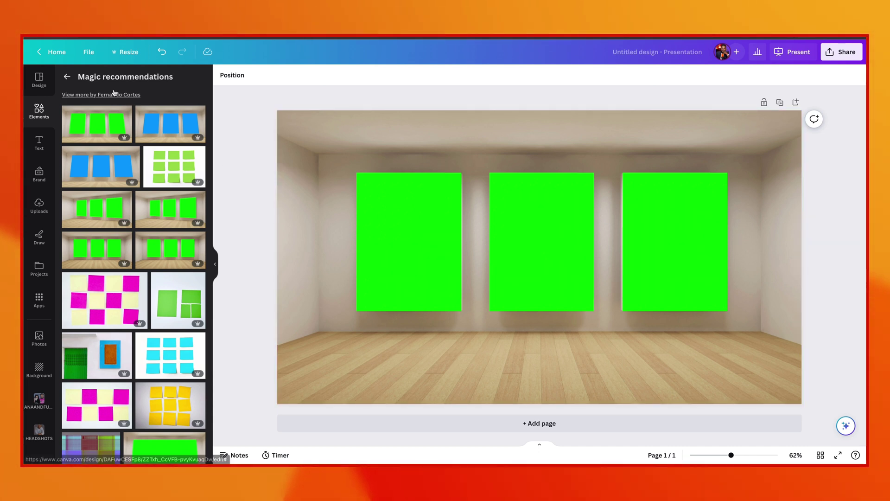
{"action": "left_click", "coordinate": [67, 78]}
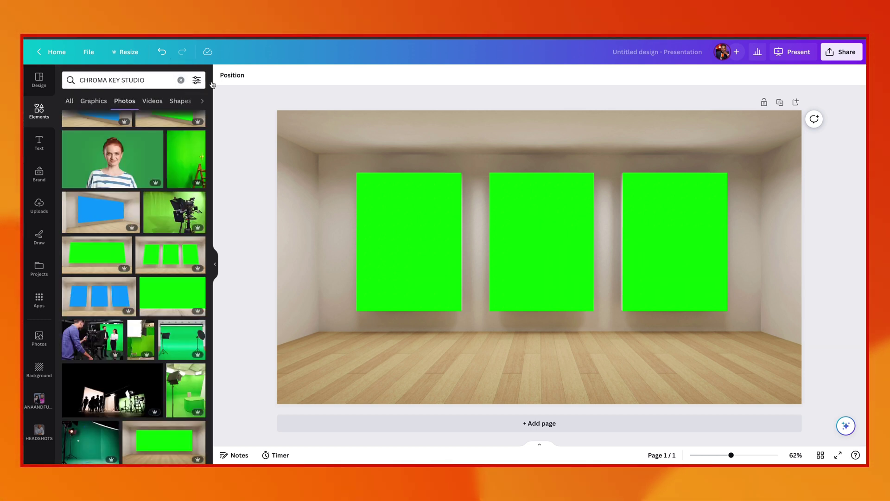
Step: From recently used elements, try the city night video, undo it, then place the dark stage image
{"action": "left_click", "coordinate": [180, 81]}
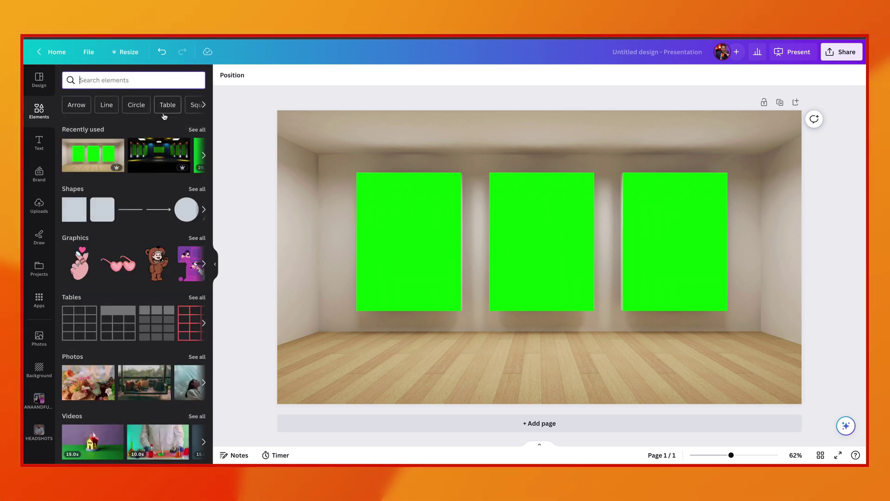
{"action": "left_click", "coordinate": [193, 131]}
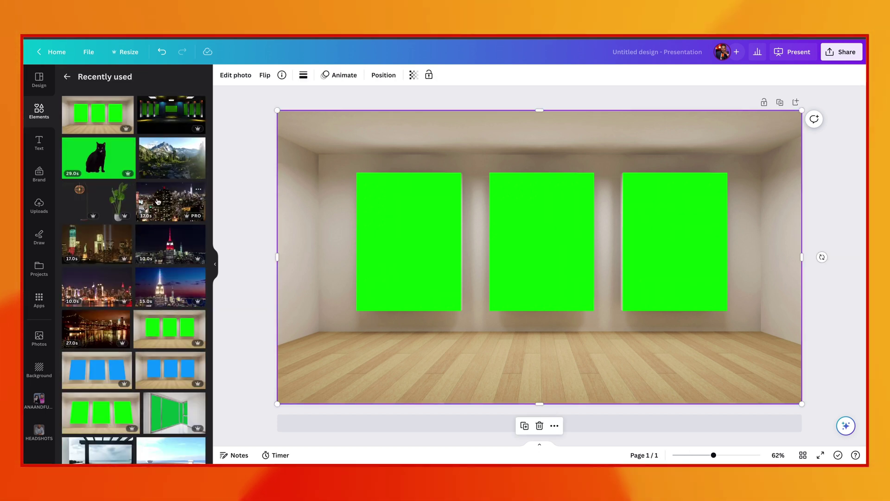
{"action": "left_click_drag", "start_coordinate": [159, 201], "coordinate": [299, 194]}
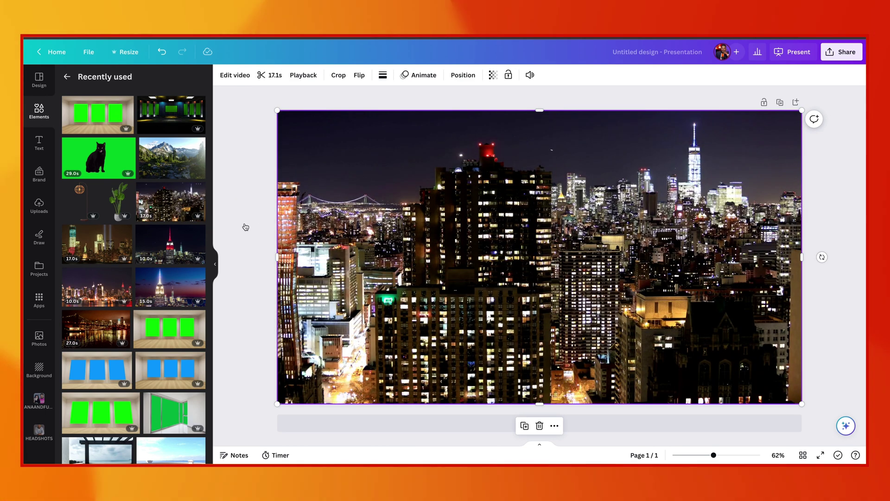
{"action": "key", "text": "ctrl+z"}
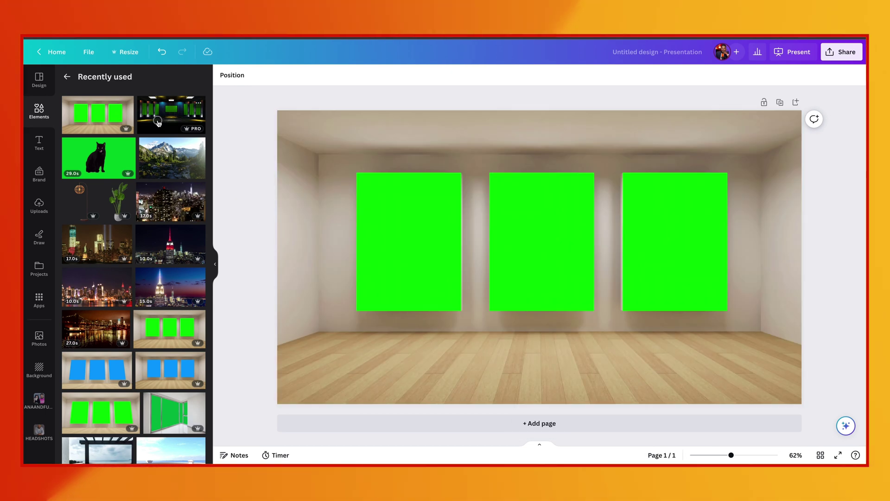
{"action": "left_click_drag", "start_coordinate": [156, 119], "coordinate": [280, 149]}
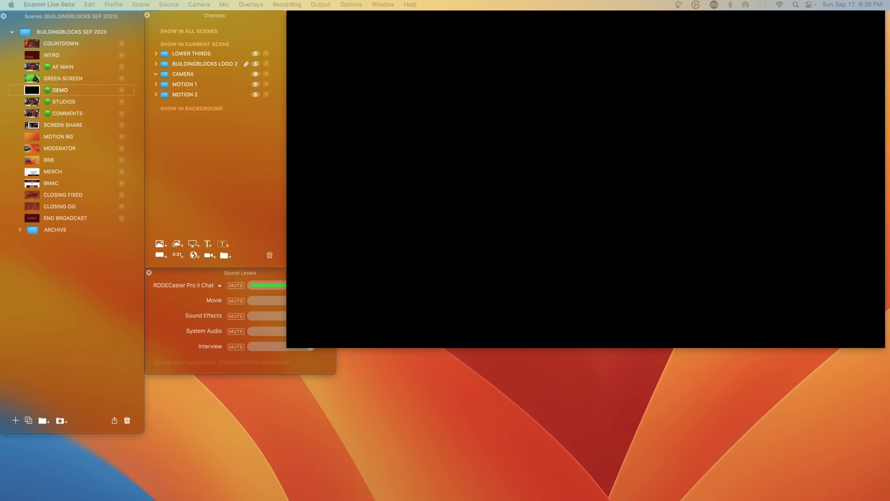
Step: Add CITY BG.mp4 from the studio folder to the DEMO scene as an animated overlay
{"action": "left_click", "coordinate": [66, 430]}
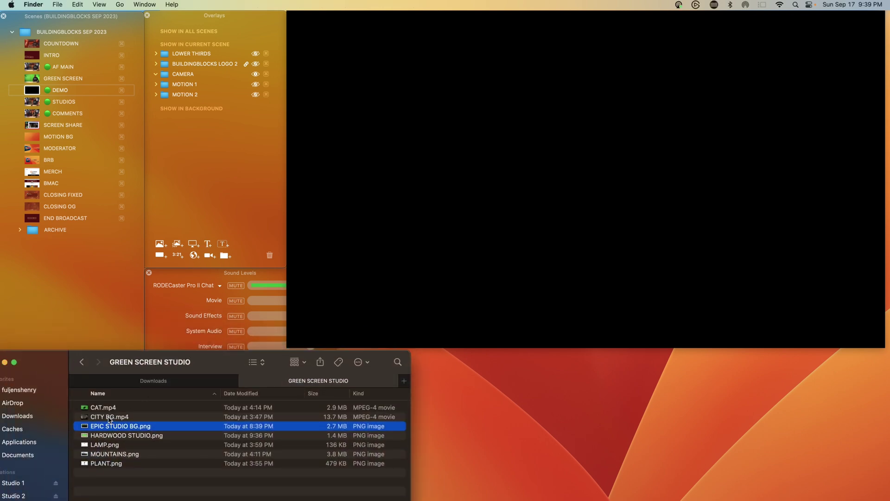
{"action": "left_click_drag", "start_coordinate": [110, 420], "coordinate": [209, 55]}
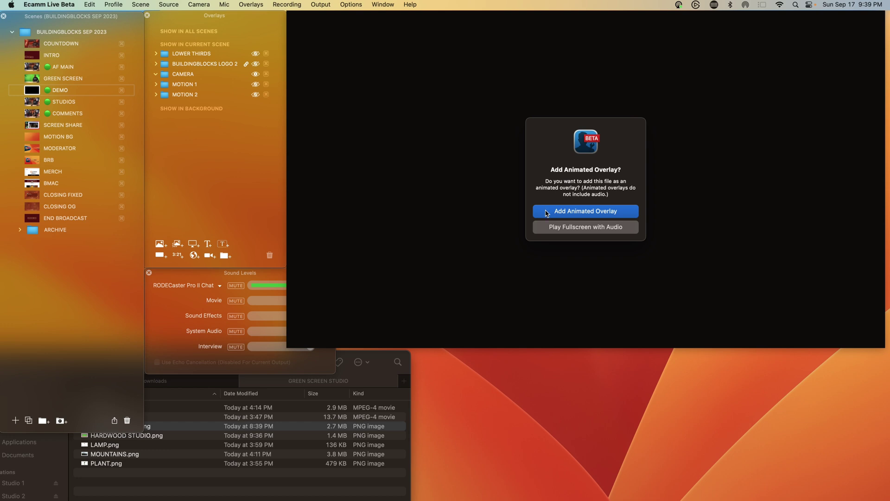
{"action": "left_click", "coordinate": [547, 213]}
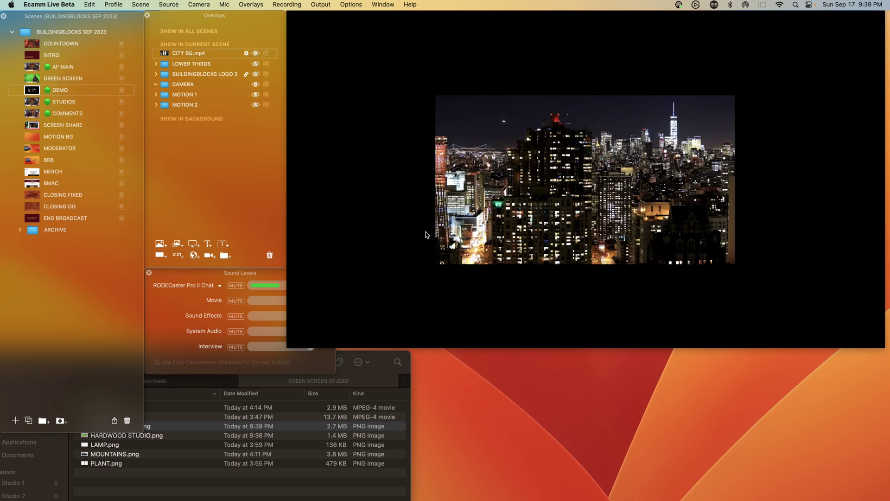
Step: Loop the city video, enlarge it to fill the frame, and lock the overlay
{"action": "left_click", "coordinate": [612, 241]}
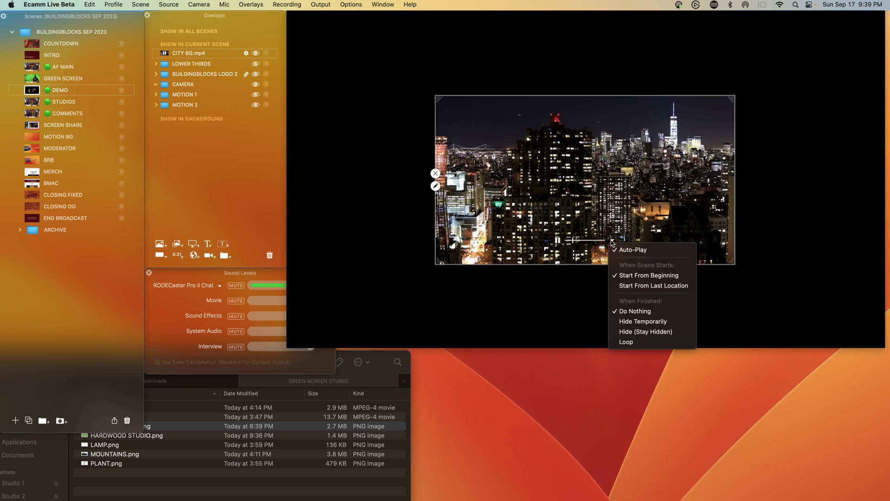
{"action": "left_click", "coordinate": [626, 342]}
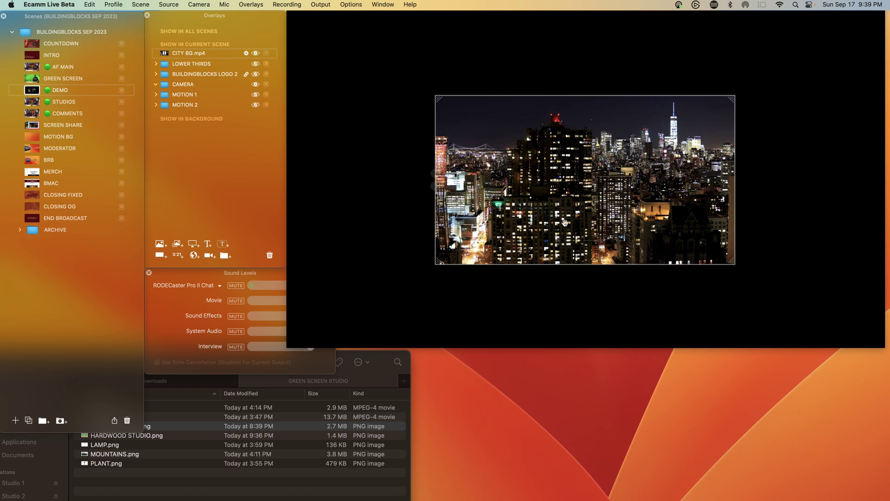
{"action": "double_click", "coordinate": [552, 198]}
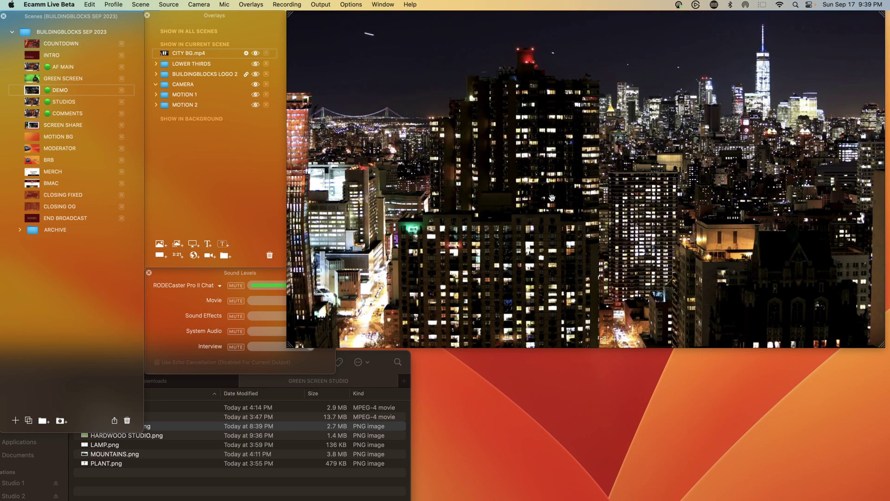
{"action": "left_click", "coordinate": [238, 53]}
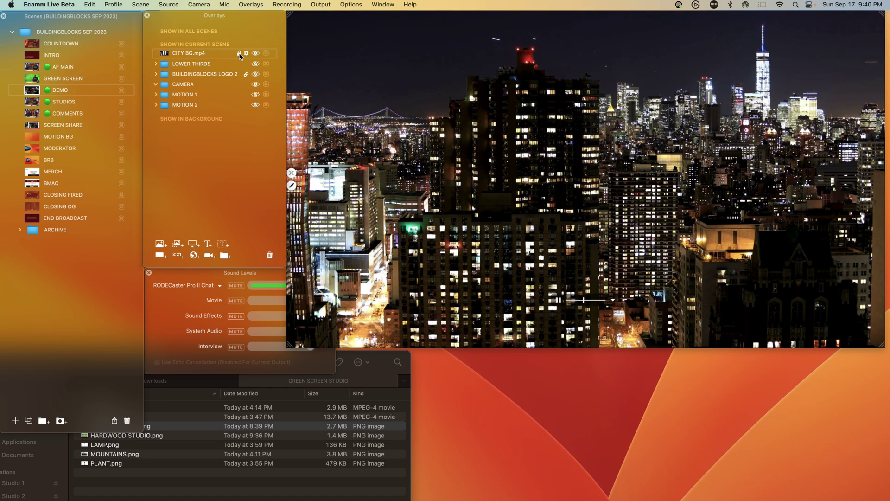
{"action": "left_click", "coordinate": [383, 355]}
{"action": "key", "text": "super+m"}
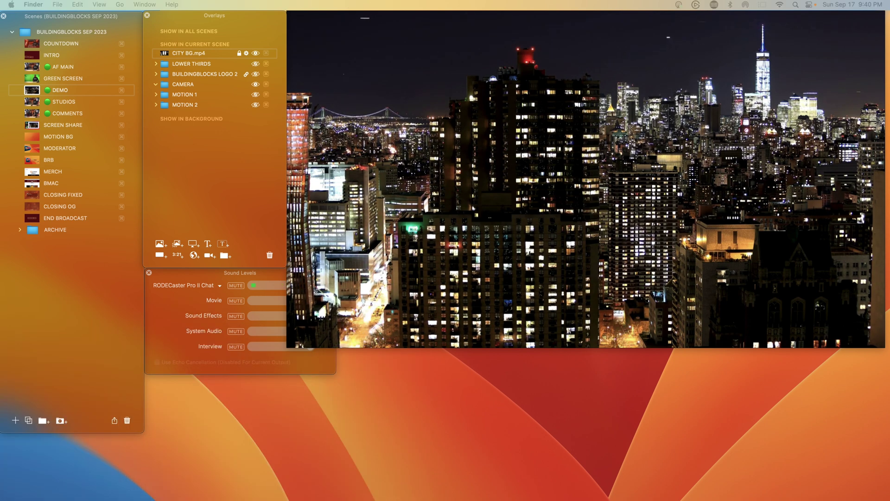
{"action": "mouse_move", "coordinate": [541, 184]}
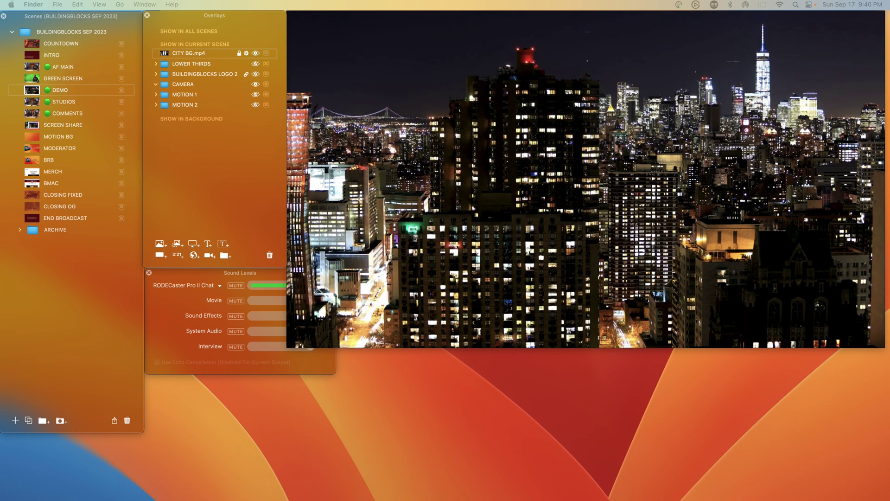
Step: Add HARDWOOD STUDIO.png above CITY BG.mp4 with its blend mode set to Green Screen
{"action": "left_click_drag", "start_coordinate": [83, 186], "coordinate": [227, 53]}
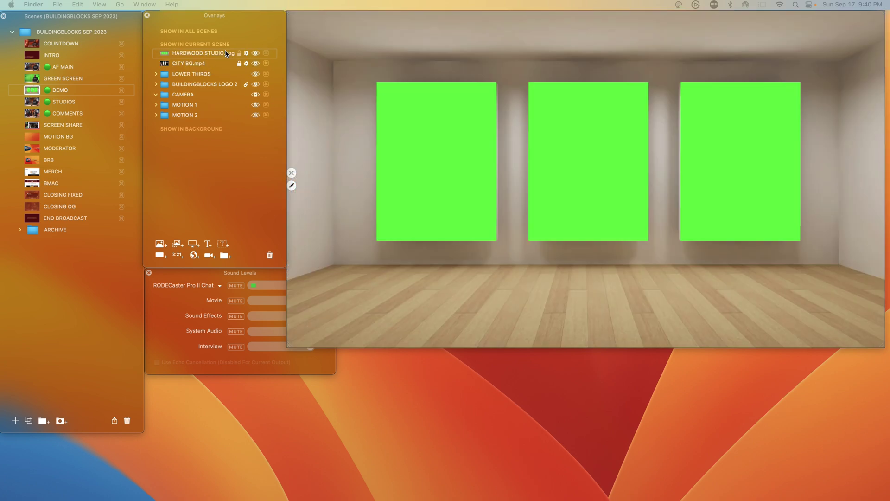
{"action": "left_click", "coordinate": [292, 187]}
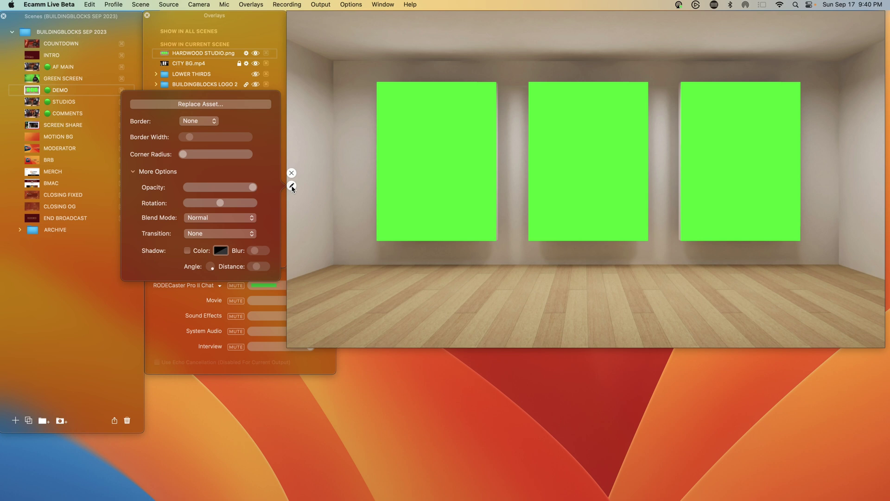
{"action": "left_click", "coordinate": [232, 219]}
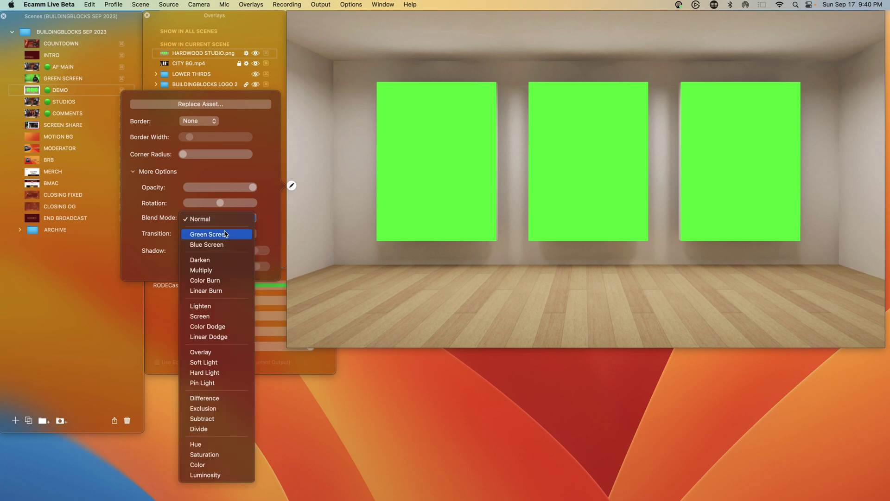
{"action": "left_click", "coordinate": [225, 233]}
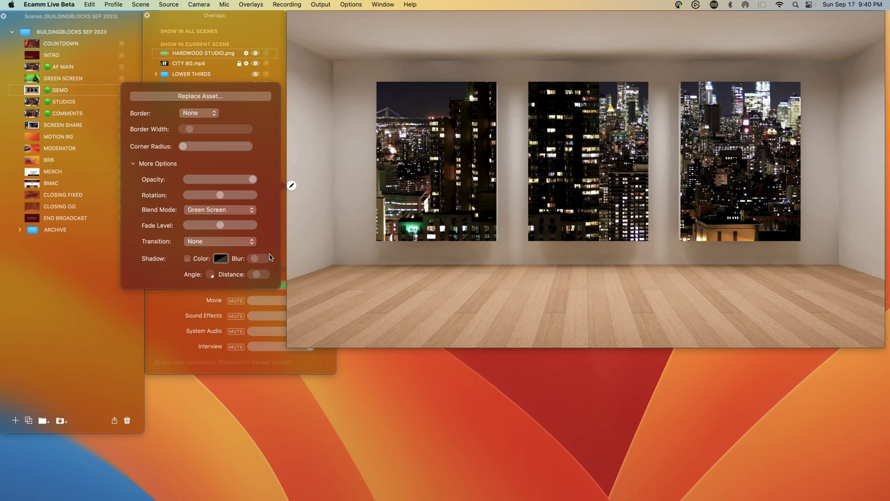
{"action": "left_click", "coordinate": [305, 267]}
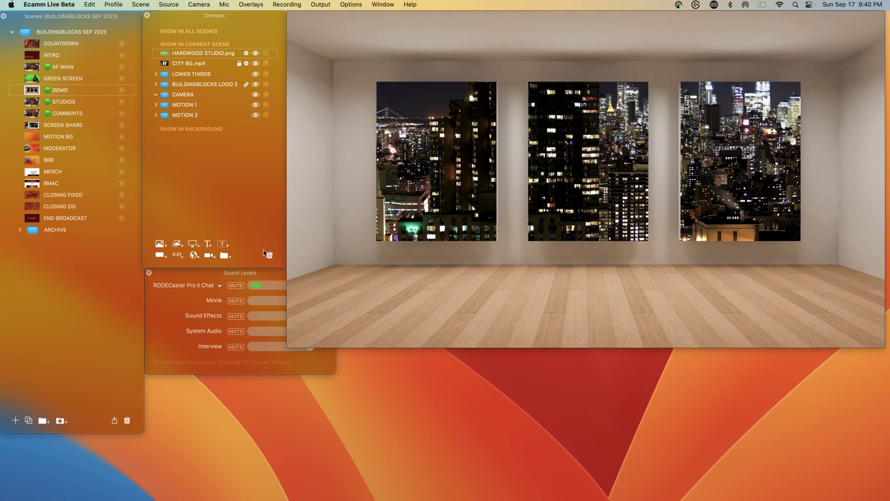
Step: Add a rectangle shape overlay with a Motion (blur) fill
{"action": "left_click", "coordinate": [160, 256]}
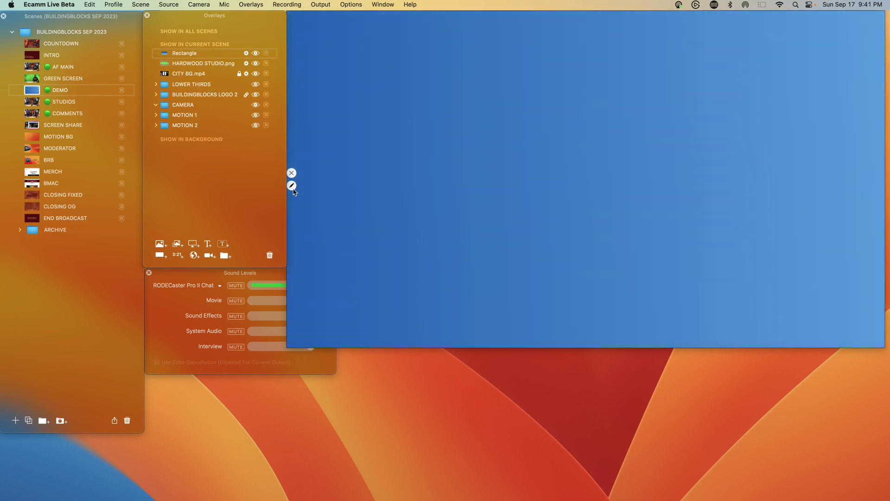
{"action": "left_click", "coordinate": [292, 185]}
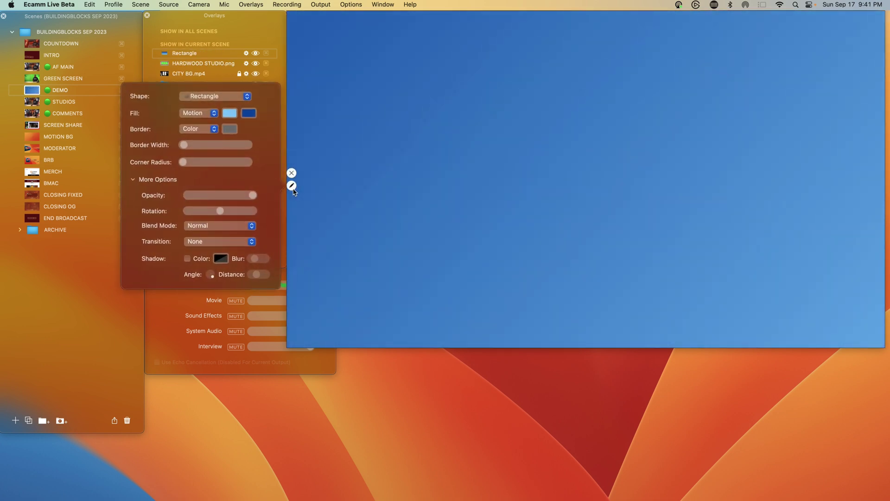
{"action": "left_click", "coordinate": [198, 114]}
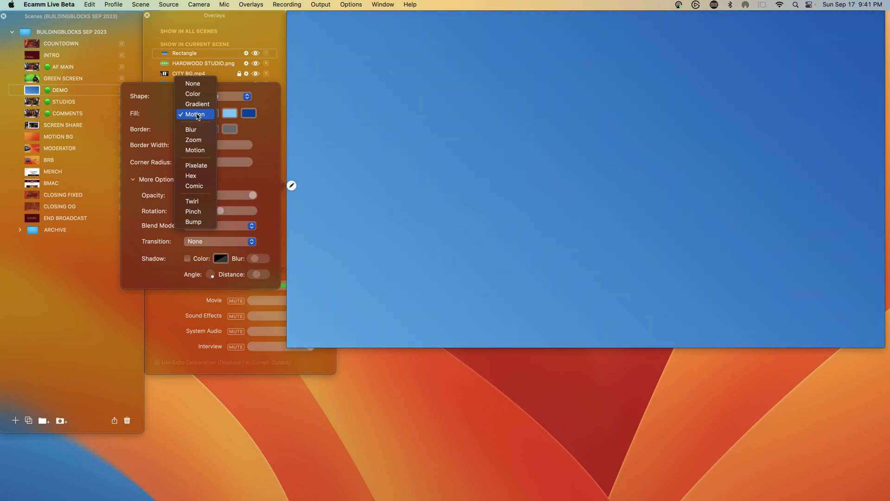
{"action": "left_click", "coordinate": [195, 149]}
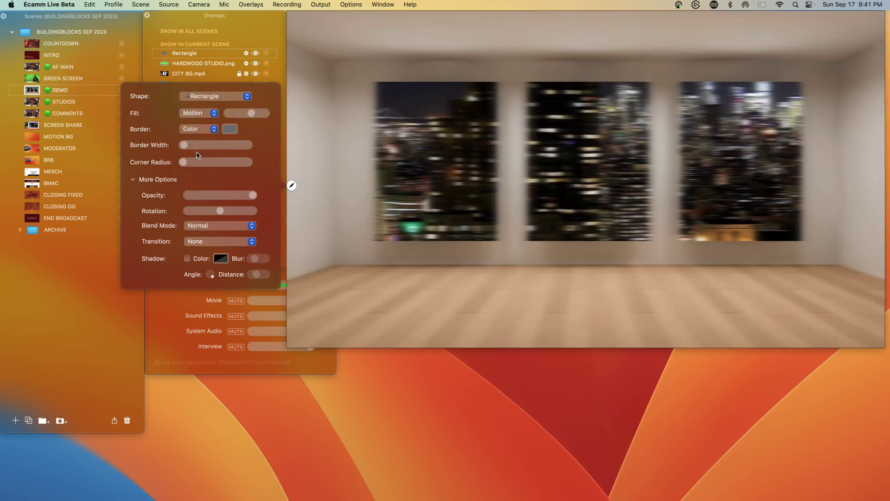
{"action": "left_click", "coordinate": [308, 138]}
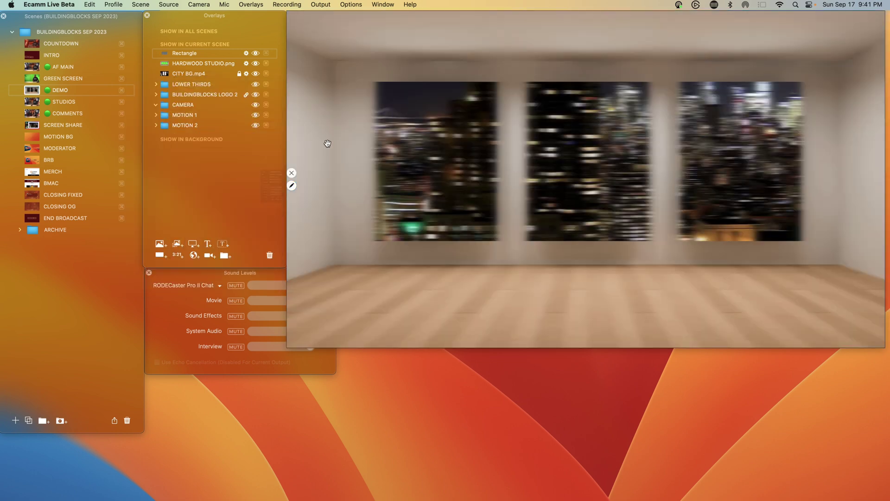
Step: Rename it MOTION BLUR, move it below HARDWOOD STUDIO, and lower its blur strength
{"action": "double_click", "coordinate": [176, 53]}
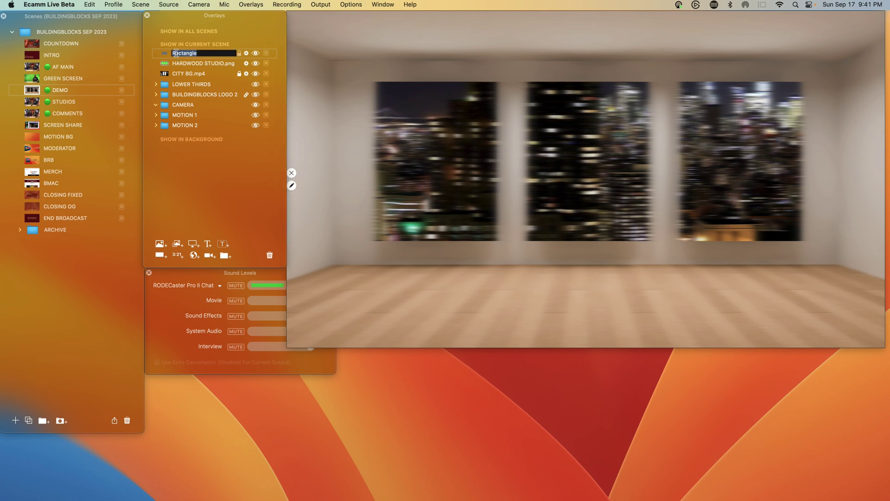
{"action": "type", "text": "MOTIO"}
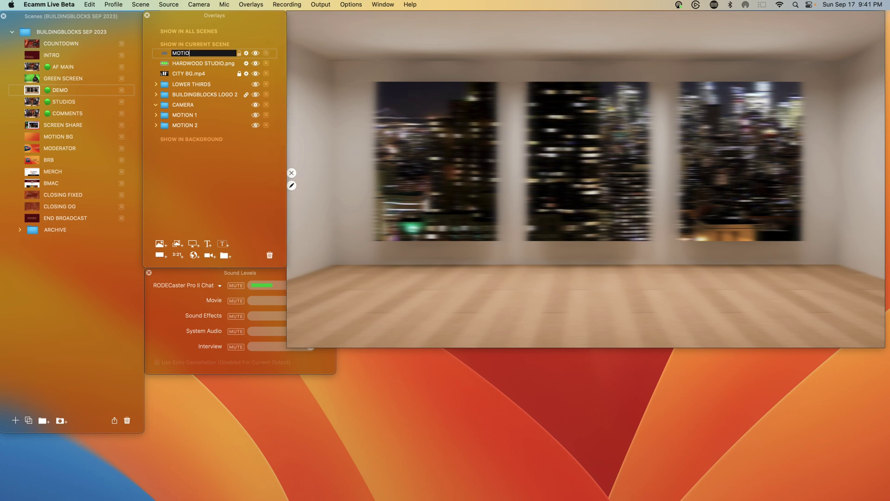
{"action": "type", "text": "N BLUR"}
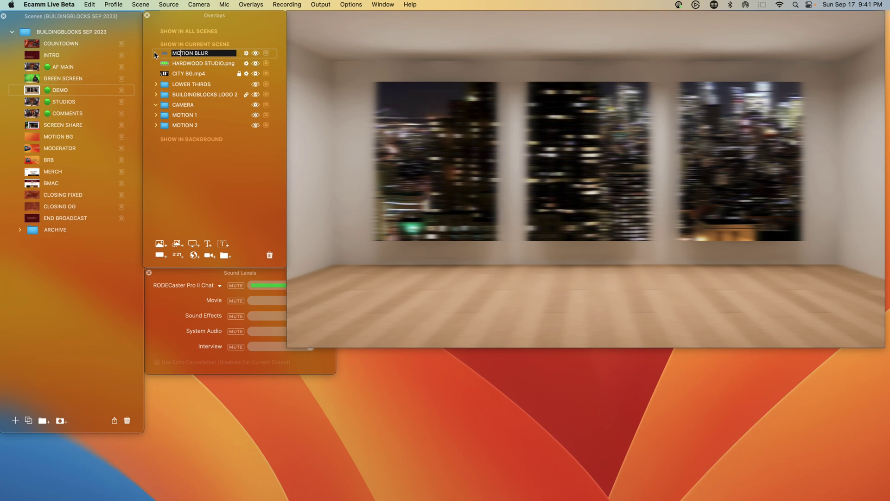
{"action": "left_click_drag", "start_coordinate": [156, 54], "coordinate": [164, 71]}
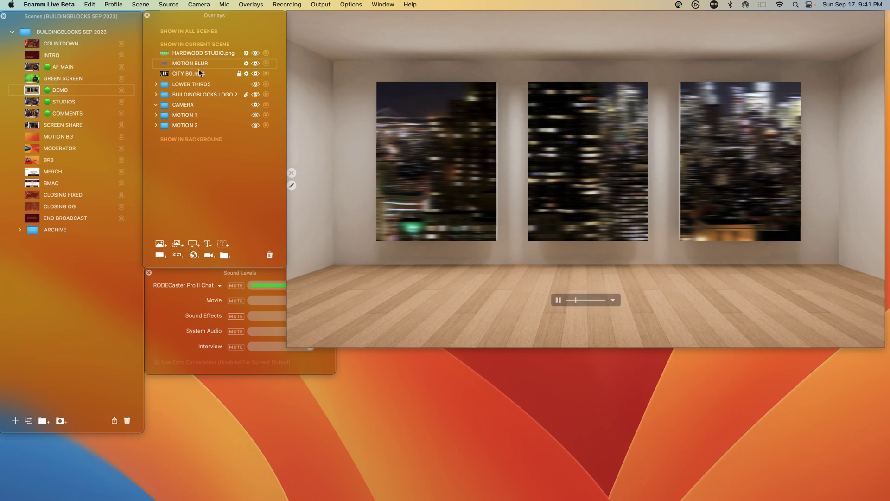
{"action": "left_click", "coordinate": [246, 63]}
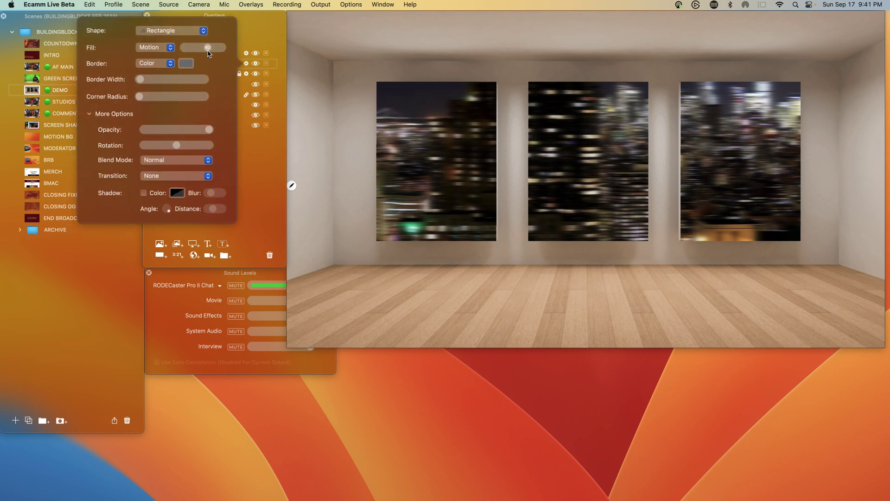
{"action": "left_click_drag", "start_coordinate": [209, 53], "coordinate": [202, 54]}
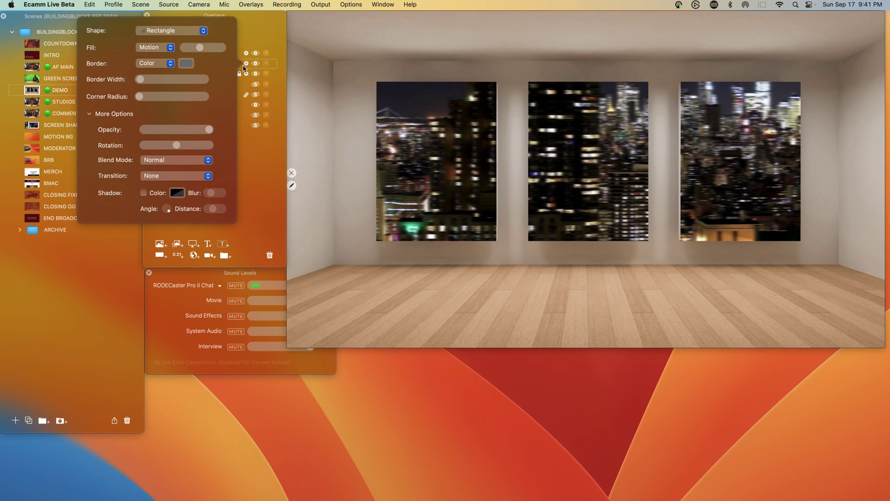
{"action": "left_click", "coordinate": [346, 194]}
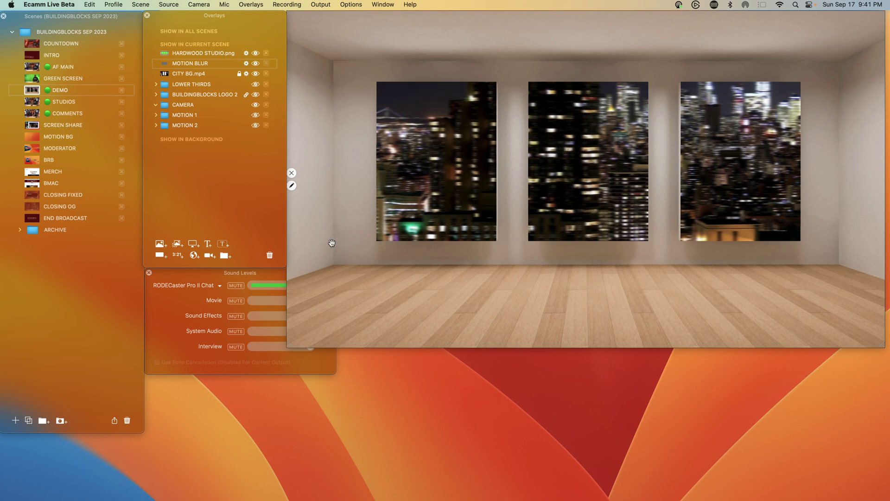
Step: Add a shape overlay with a Motion gradient fill running from purple to orange
{"action": "left_click", "coordinate": [159, 257]}
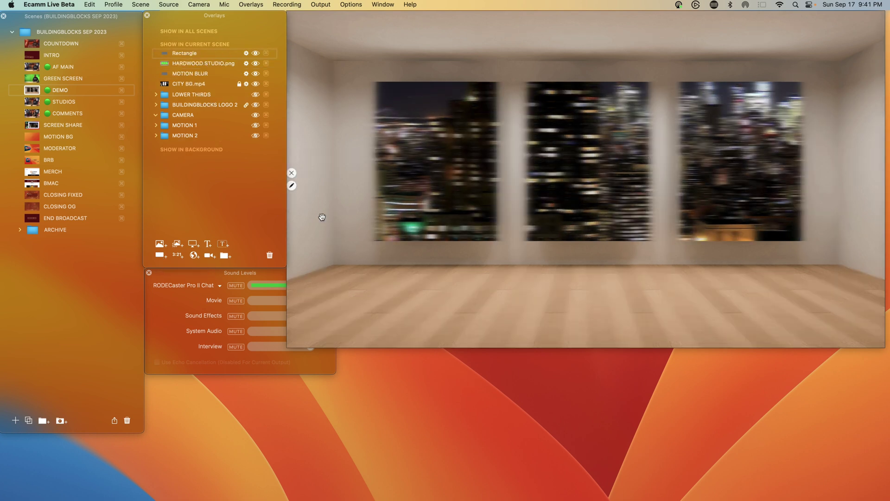
{"action": "left_click", "coordinate": [293, 186]}
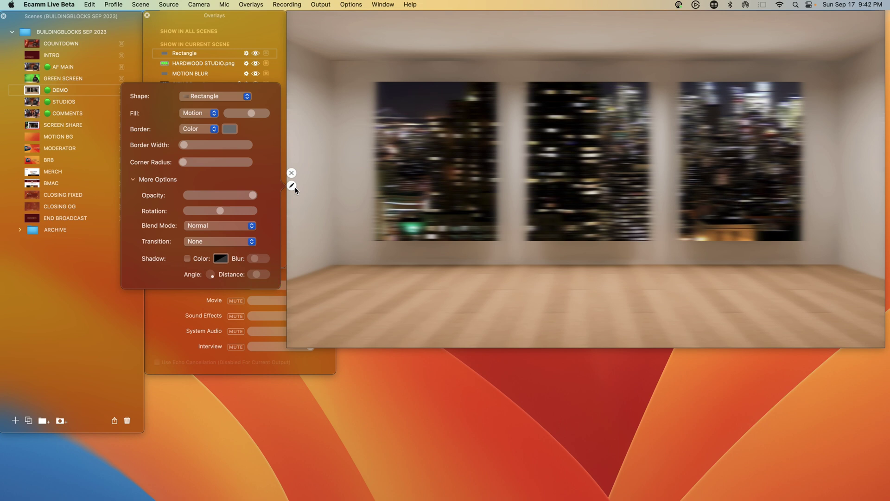
{"action": "left_click", "coordinate": [195, 113]}
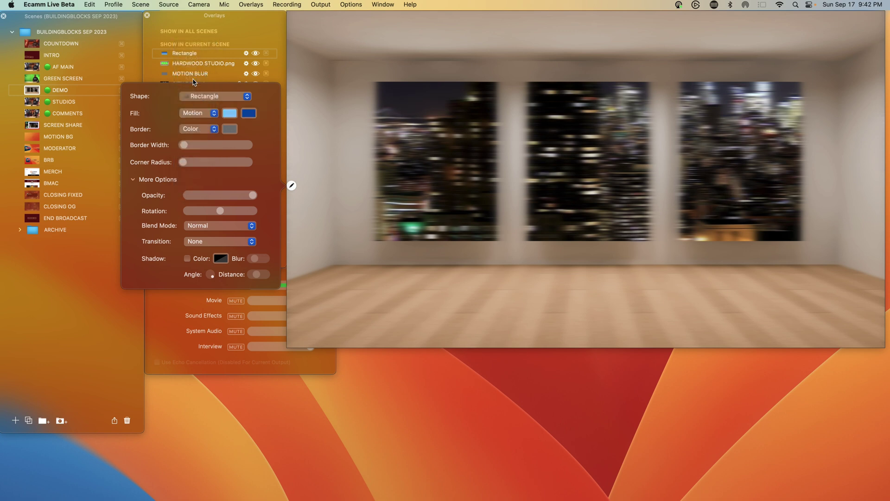
{"action": "left_click", "coordinate": [194, 81]}
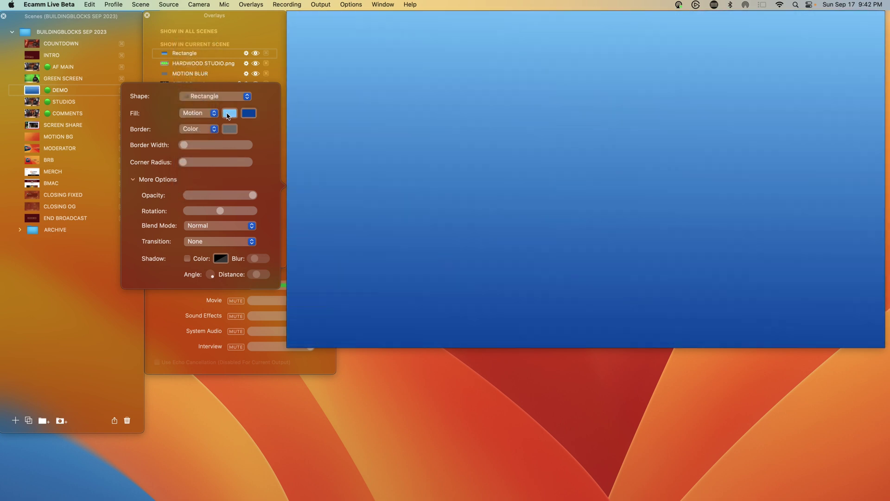
{"action": "left_click", "coordinate": [229, 114]}
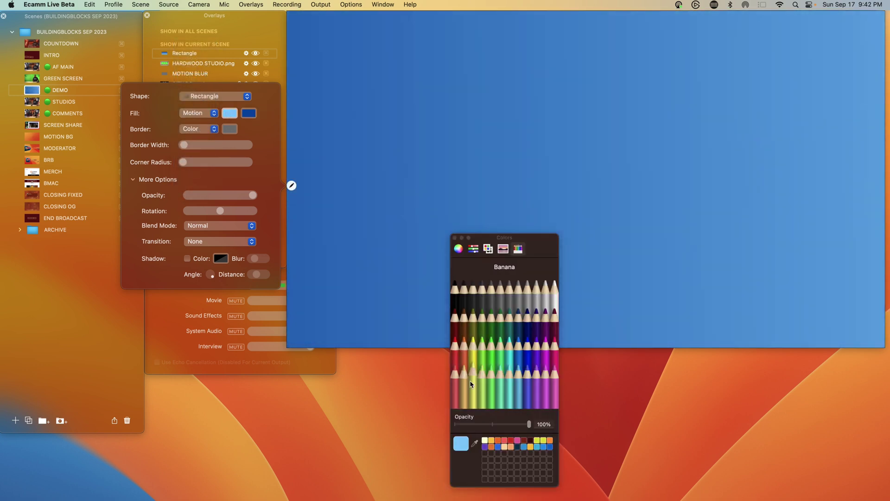
{"action": "left_click", "coordinate": [484, 447]}
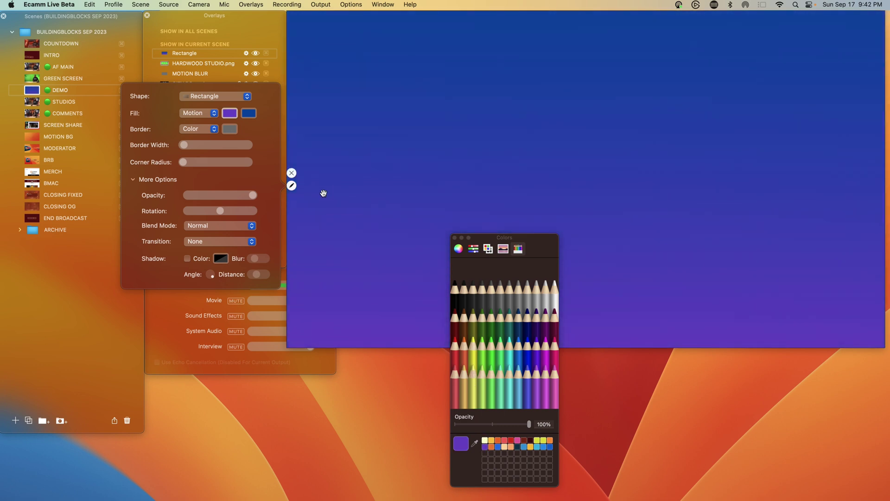
{"action": "left_click", "coordinate": [246, 114]}
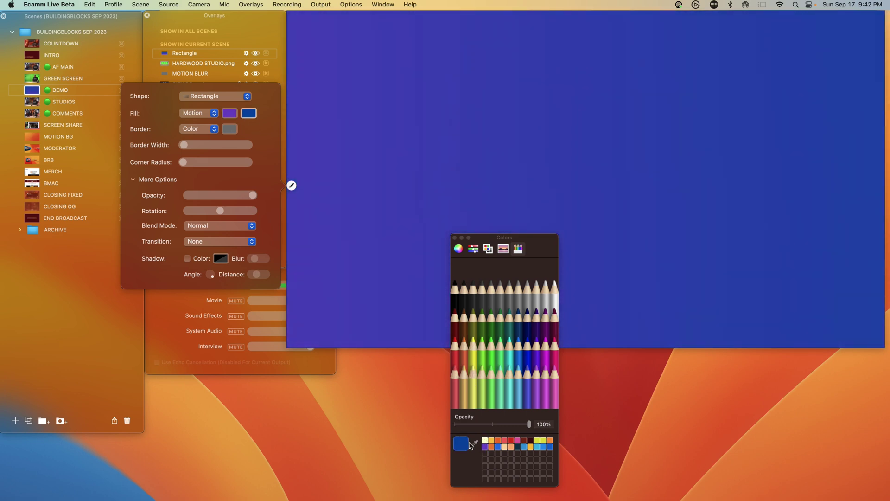
{"action": "left_click", "coordinate": [491, 447]}
{"action": "left_click", "coordinate": [406, 277]}
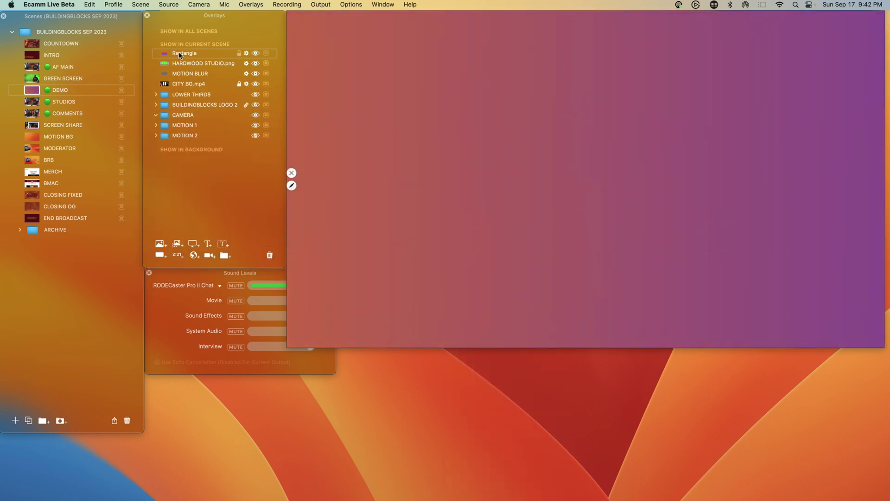
Step: Move the gradient layer just above CITY BG.mp4 and make it about half transparent
{"action": "left_click_drag", "start_coordinate": [180, 54], "coordinate": [179, 78]}
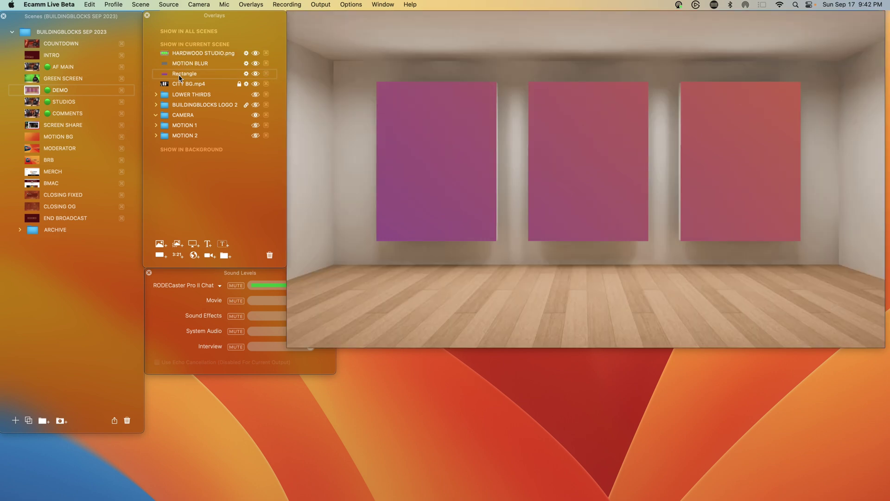
{"action": "left_click", "coordinate": [247, 74]}
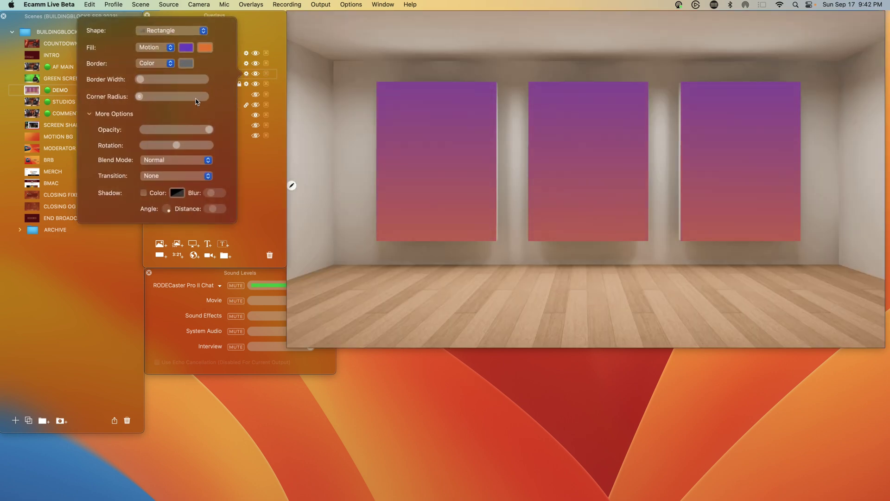
{"action": "left_click_drag", "start_coordinate": [209, 130], "coordinate": [163, 137]}
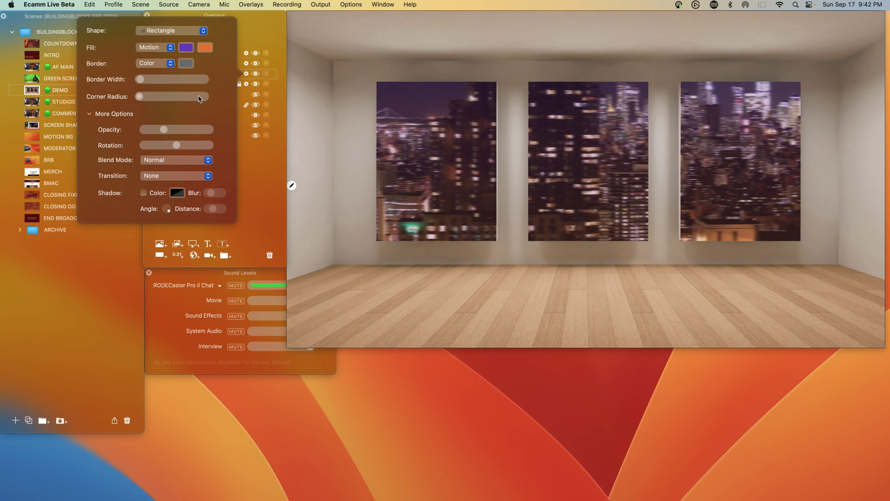
Step: Remove the gradient rectangle's border and rename the overlay TINT
{"action": "left_click", "coordinate": [156, 65]}
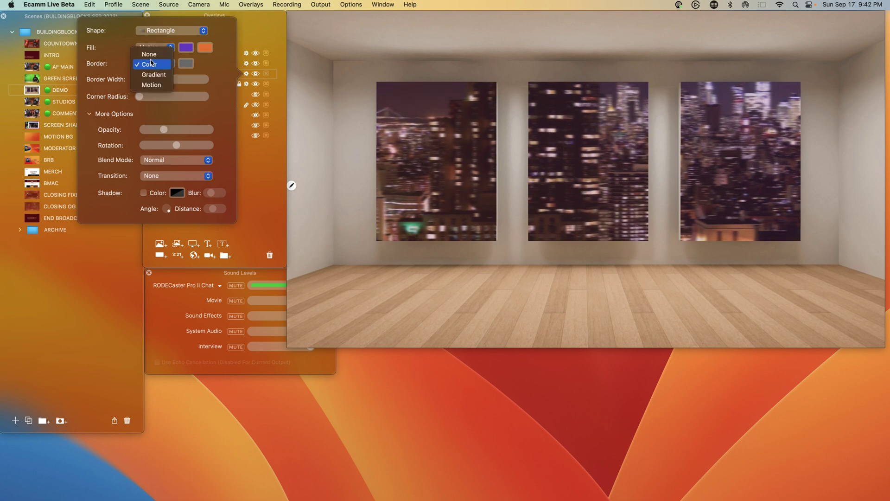
{"action": "left_click", "coordinate": [147, 56]}
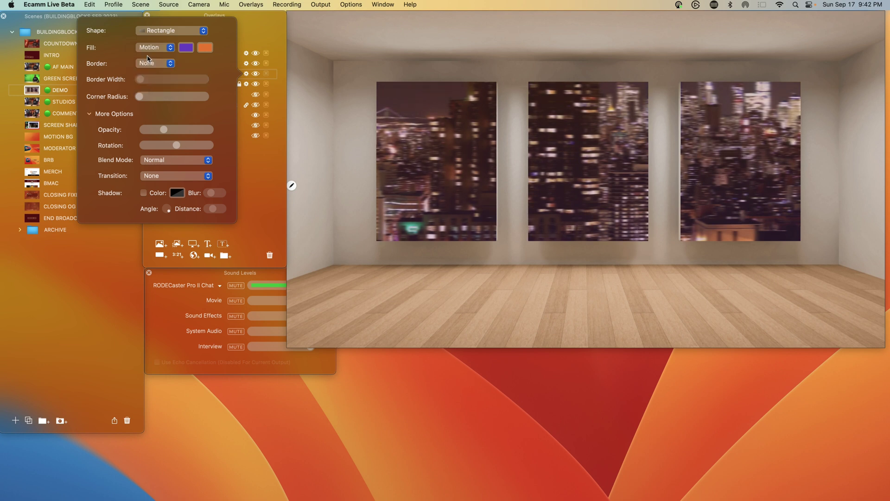
{"action": "left_click", "coordinate": [247, 74]}
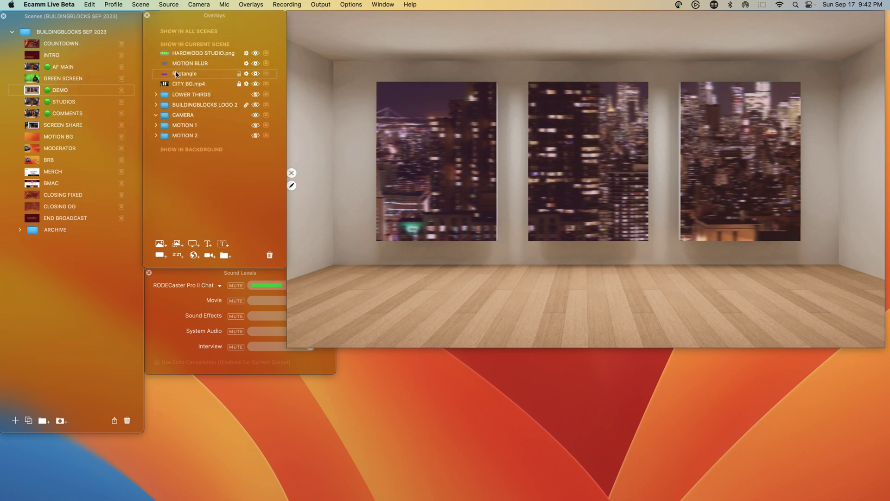
{"action": "double_click", "coordinate": [176, 74]}
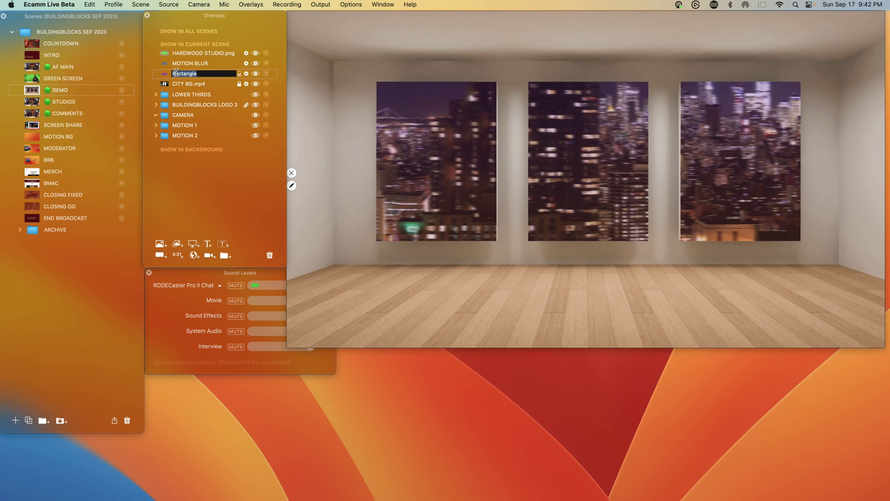
{"action": "type", "text": "TINT"}
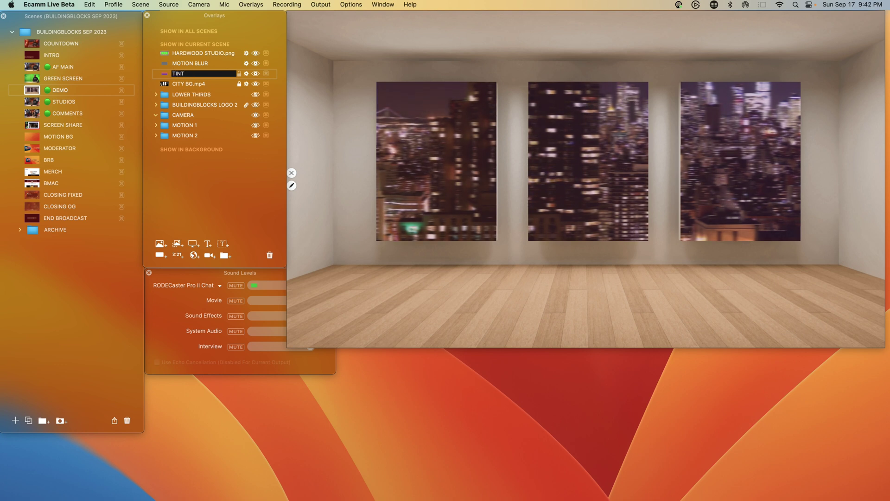
{"action": "key", "text": "Return"}
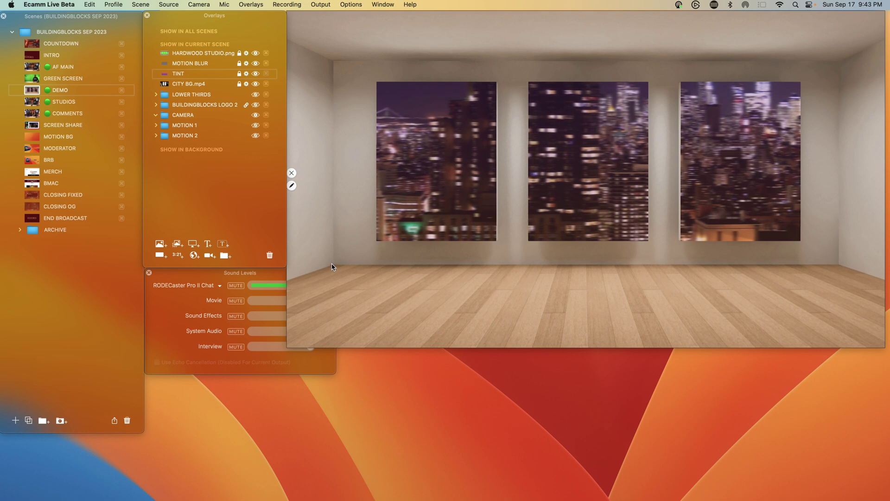
Step: Add a rectangle overlay with a Blur fill and reduce the blur strength slightly
{"action": "left_click", "coordinate": [160, 255]}
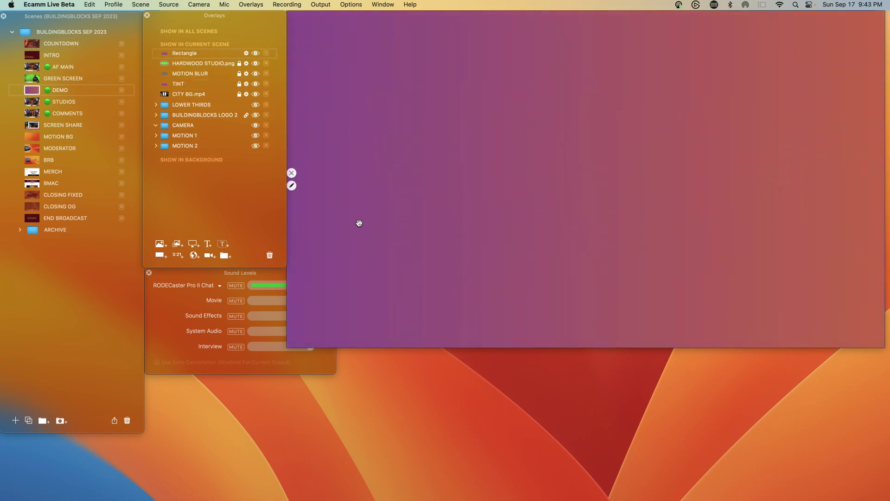
{"action": "left_click", "coordinate": [291, 186]}
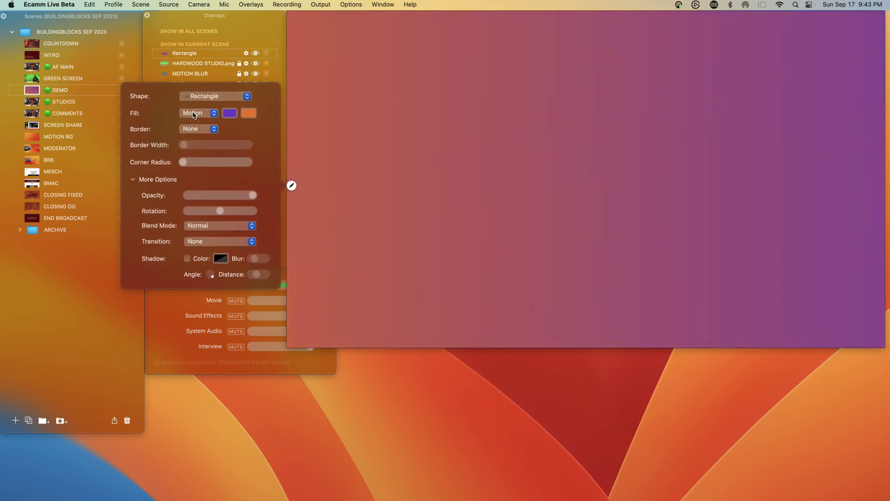
{"action": "left_click", "coordinate": [194, 114]}
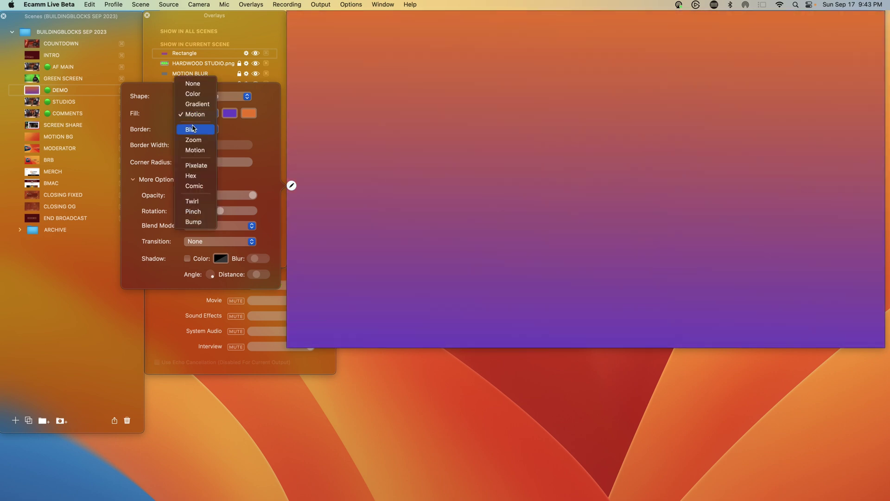
{"action": "left_click", "coordinate": [193, 130]}
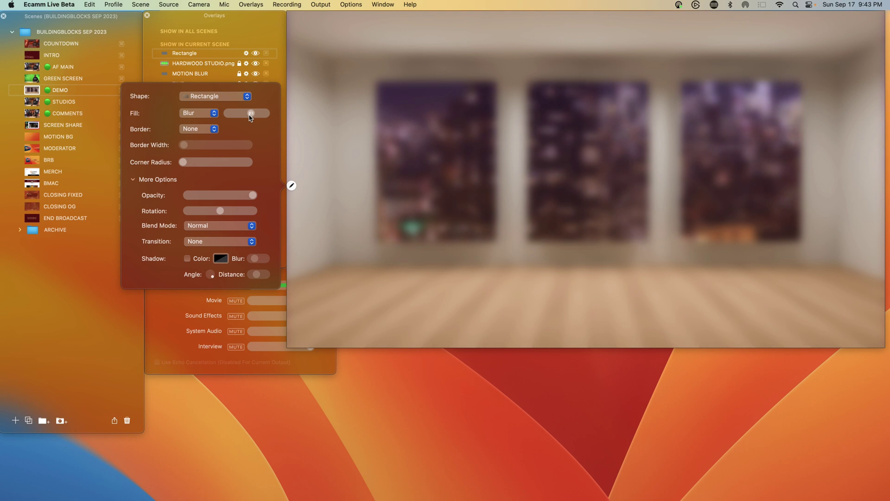
{"action": "left_click_drag", "start_coordinate": [249, 116], "coordinate": [245, 116]}
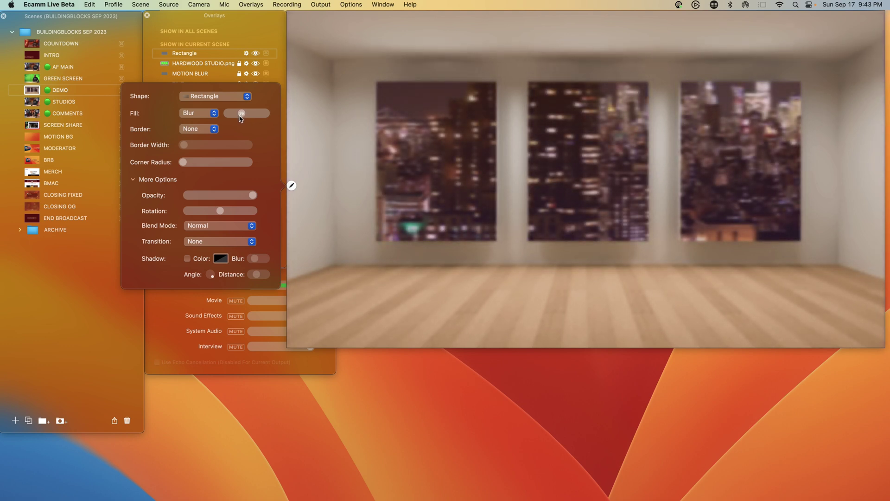
{"action": "left_click_drag", "start_coordinate": [241, 118], "coordinate": [235, 118]}
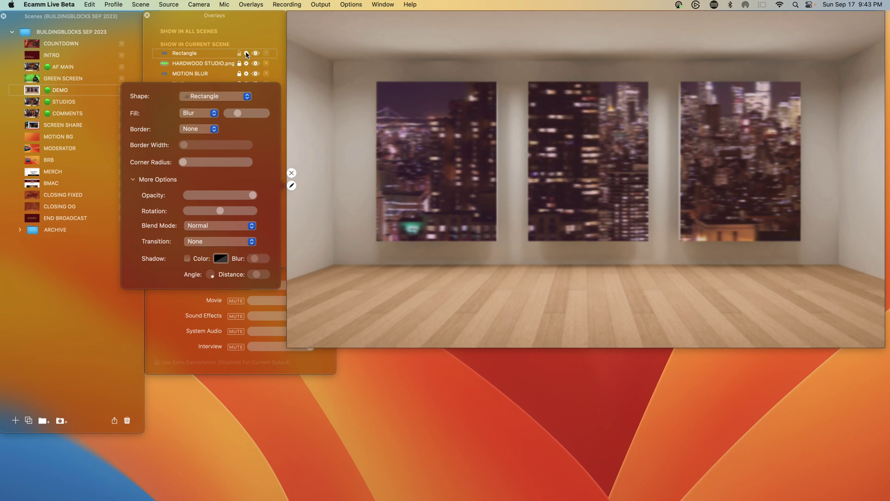
Step: Rename the blur rectangle BOKEH and lock it in place
{"action": "left_click", "coordinate": [202, 54]}
{"action": "double_click", "coordinate": [202, 53]}
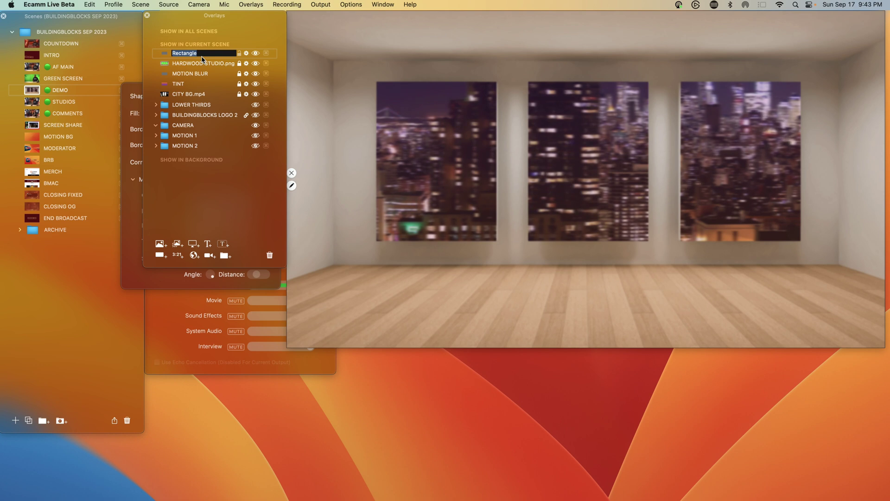
{"action": "type", "text": "BOKEH"}
{"action": "key", "text": "Return"}
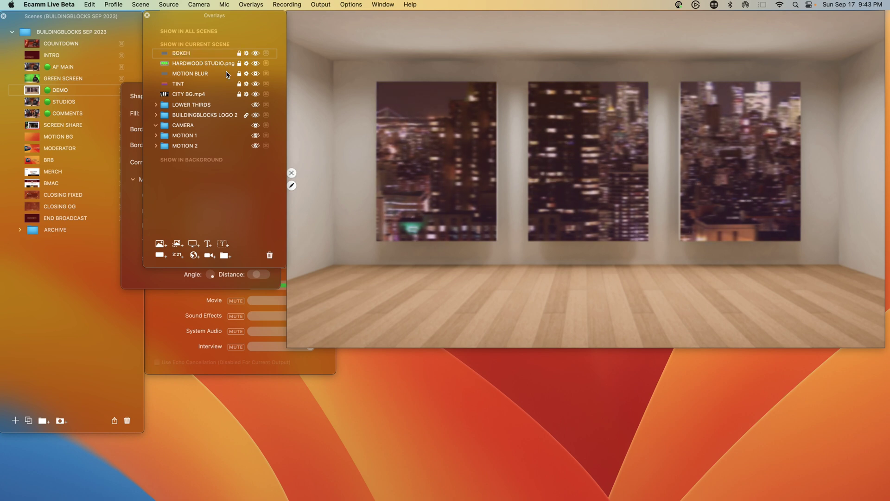
{"action": "left_click", "coordinate": [436, 282]}
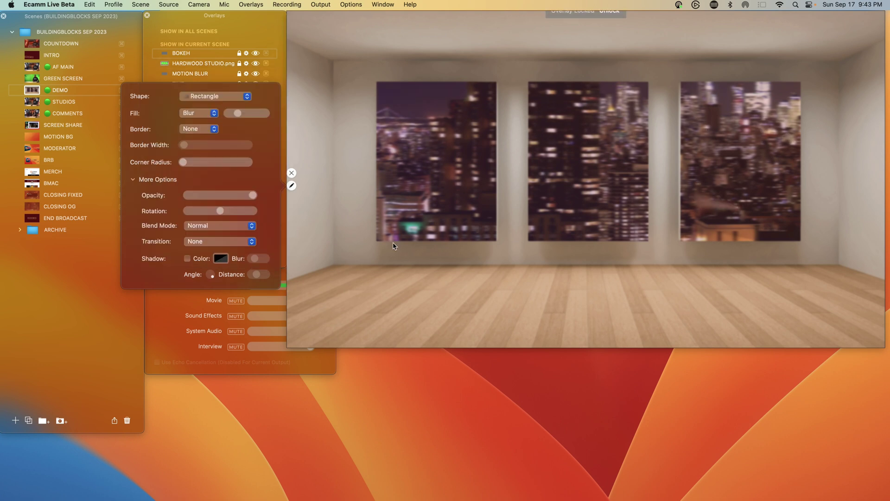
{"action": "left_click", "coordinate": [291, 186]}
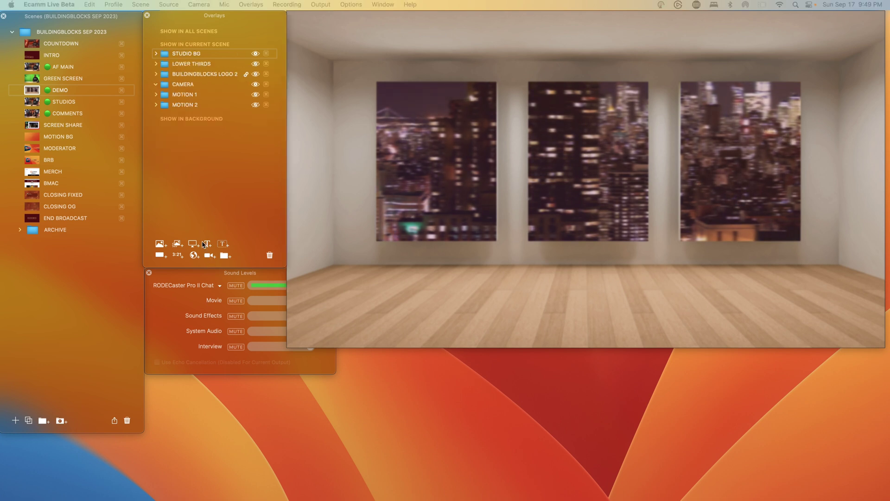
Step: Add a camera overlay sourced from Cam Link 4K 2 with Green Screen enabled in Camera Effects
{"action": "left_click", "coordinate": [210, 254]}
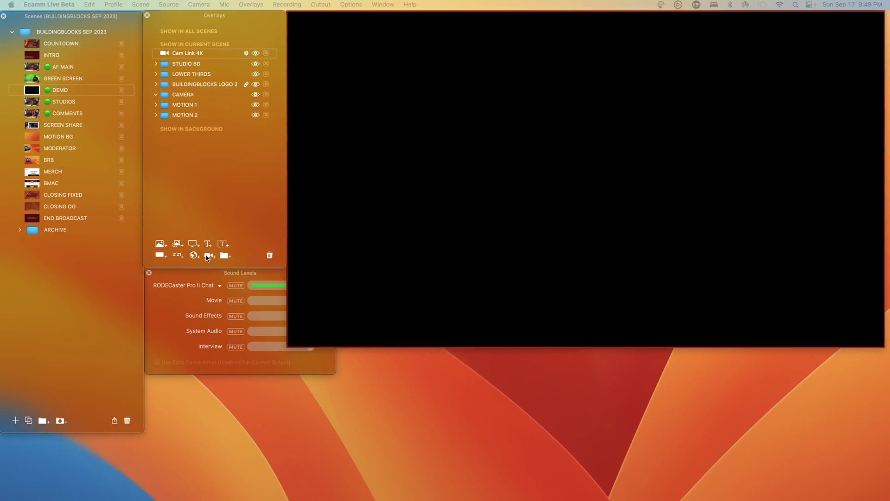
{"action": "left_click", "coordinate": [291, 185]}
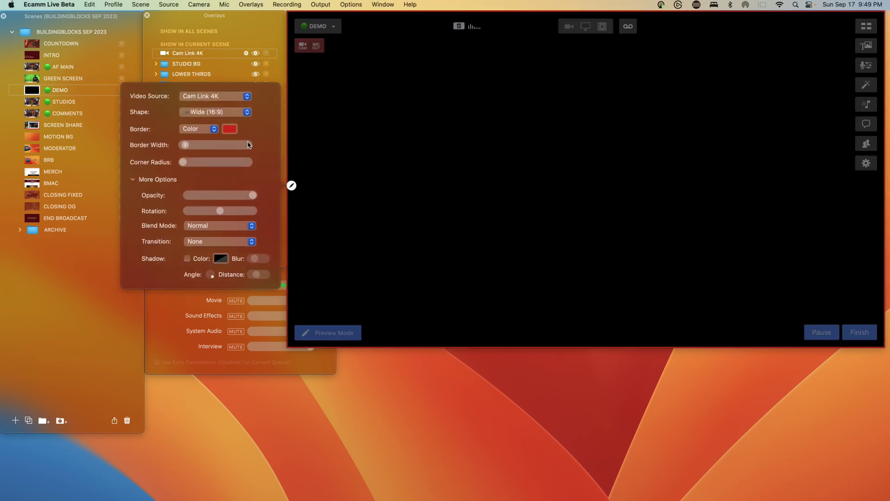
{"action": "left_click", "coordinate": [197, 97]}
{"action": "left_click", "coordinate": [198, 107]}
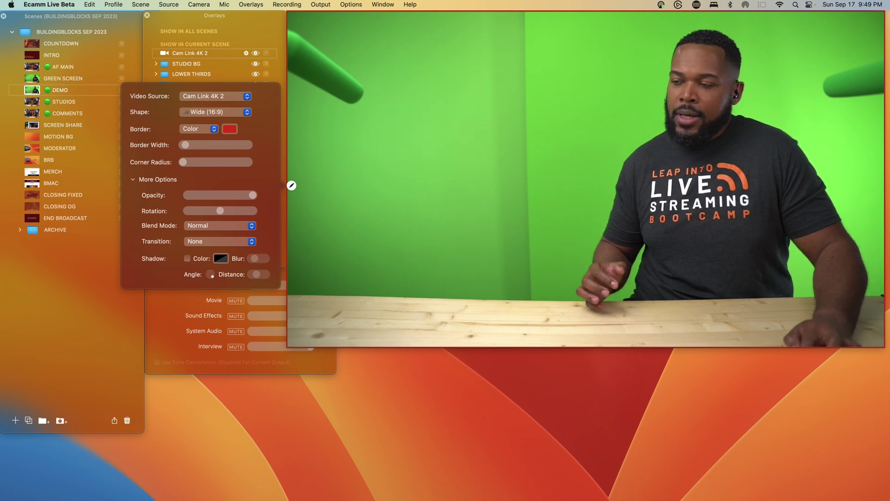
{"action": "key", "text": "super+shift+e"}
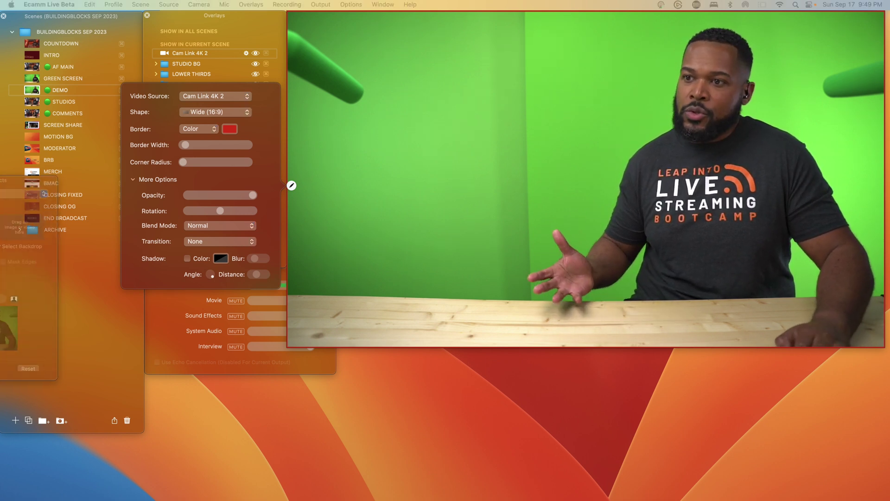
{"action": "left_click_drag", "start_coordinate": [148, 216], "coordinate": [163, 216]}
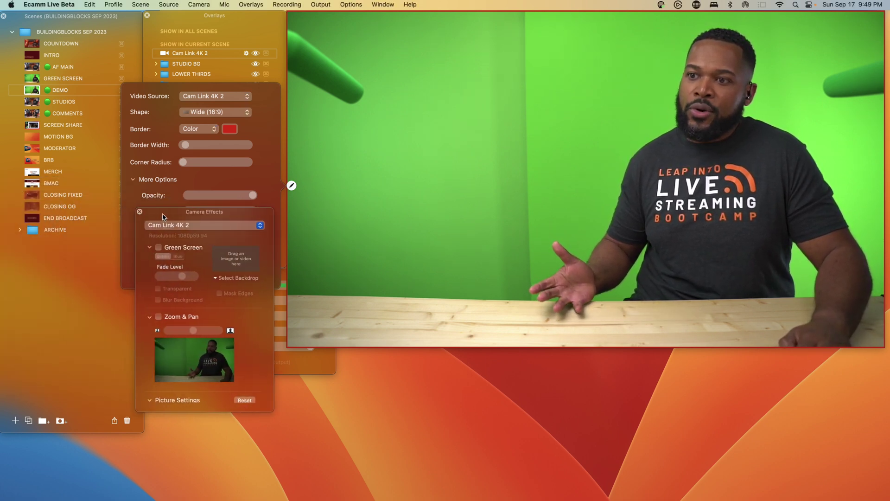
{"action": "left_click", "coordinate": [159, 248]}
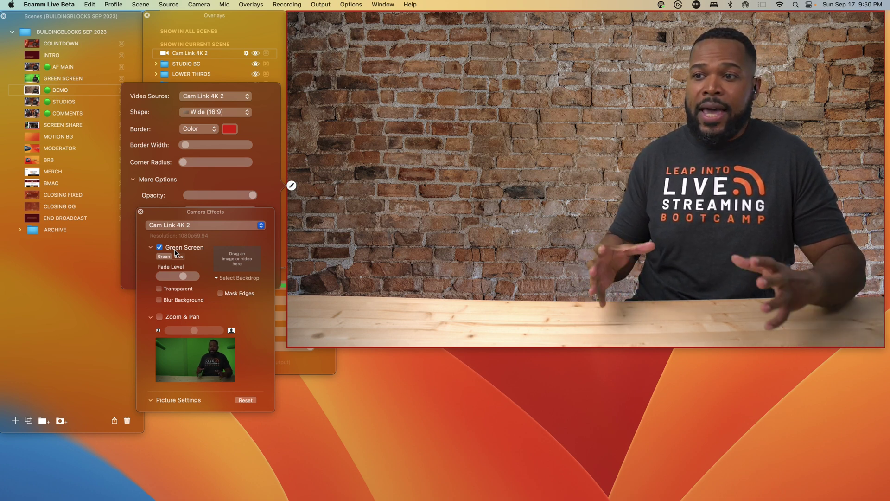
Step: Tick Transparent under Green Screen so the presenter sits inside the city-window studio
{"action": "left_click", "coordinate": [159, 289]}
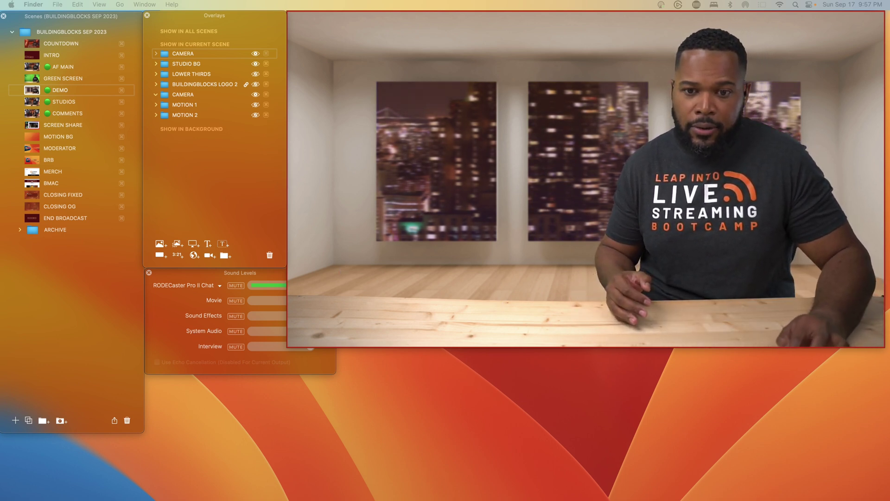
Step: Add PLANT.png, shrink it, and place it on the floor at the room's left
{"action": "left_click_drag", "start_coordinate": [0, 237], "coordinate": [395, 219]}
{"action": "scroll", "coordinate": [583, 224], "scroll_direction": "down", "scroll_amount": 10}
{"action": "scroll", "coordinate": [583, 224], "scroll_direction": "down", "scroll_amount": 4}
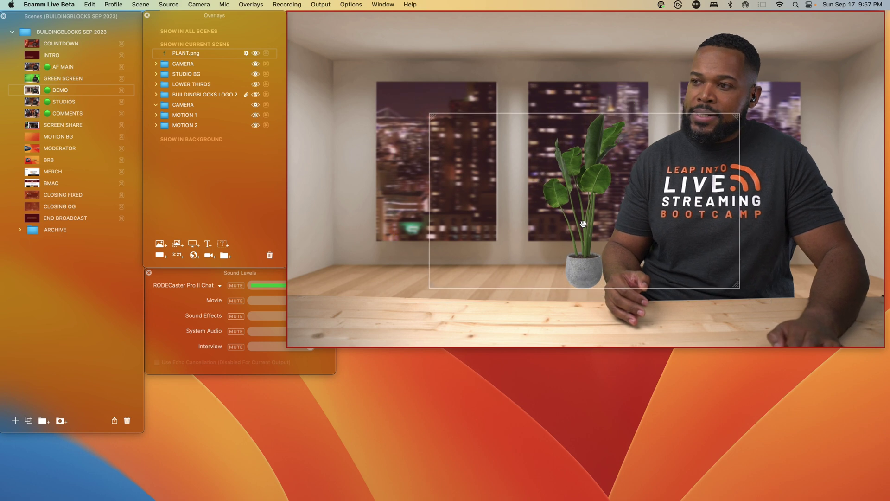
{"action": "left_click_drag", "start_coordinate": [579, 227], "coordinate": [348, 216]}
{"action": "left_click", "coordinate": [156, 64]}
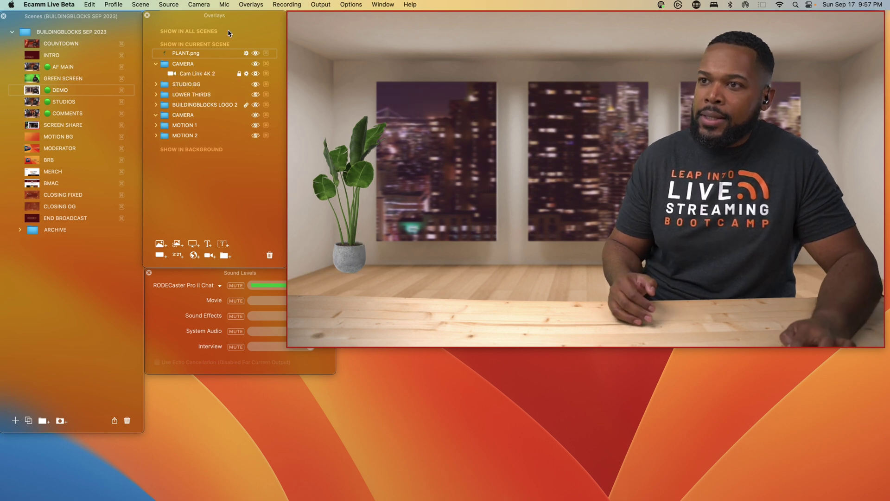
Step: Try the plant's Shadow option in its settings and leave it off
{"action": "left_click", "coordinate": [246, 53]}
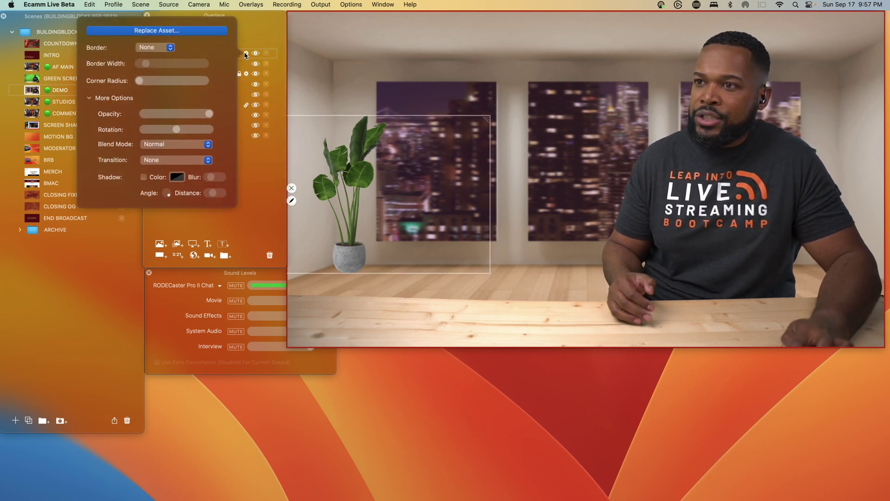
{"action": "left_click", "coordinate": [143, 177]}
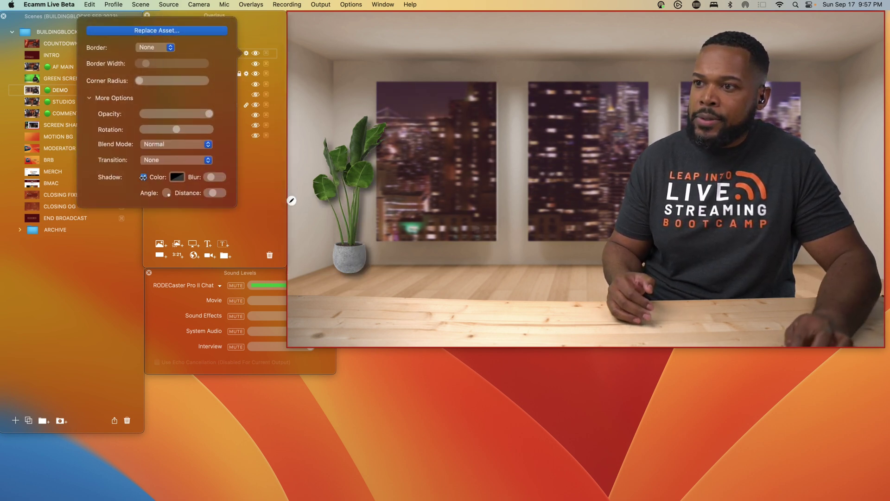
{"action": "left_click", "coordinate": [143, 177]}
{"action": "left_click", "coordinate": [144, 177]}
{"action": "left_click", "coordinate": [143, 177]}
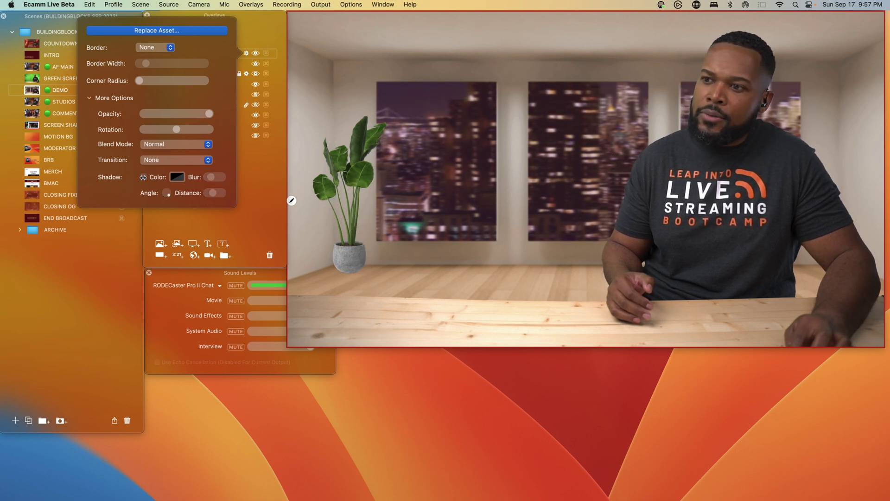
{"action": "left_click", "coordinate": [144, 177]}
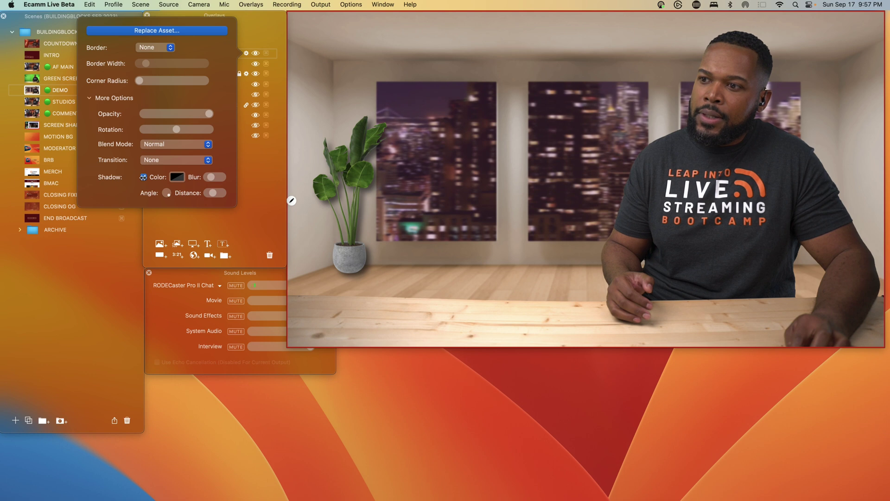
{"action": "left_click", "coordinate": [143, 177]}
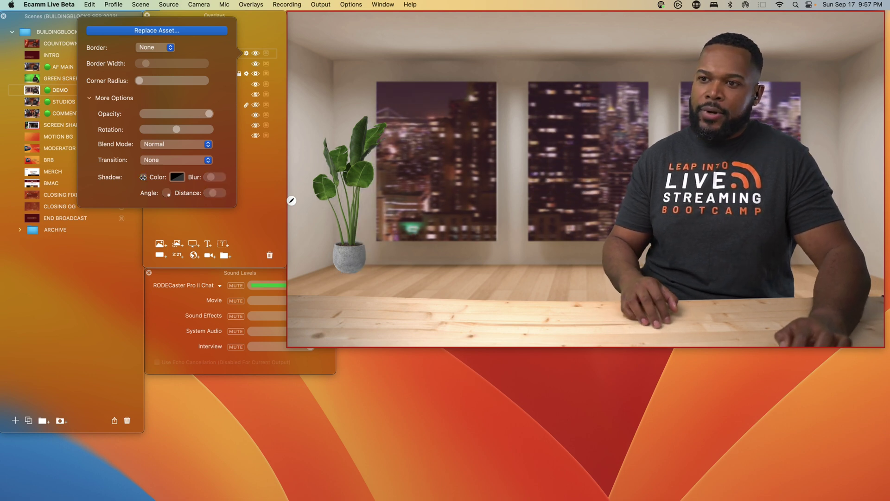
{"action": "left_click", "coordinate": [246, 54]}
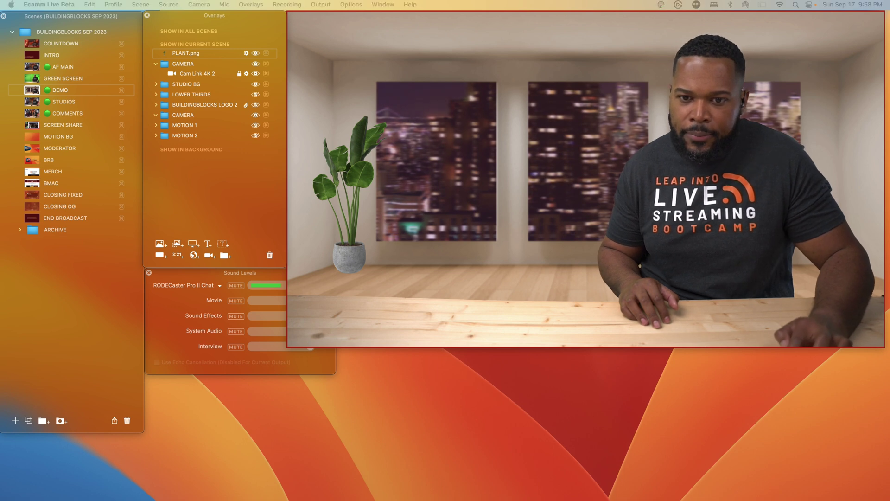
Step: Add LAMP.png, hide the camera, move the lamp to the room's right side, and lock it
{"action": "left_click_drag", "start_coordinate": [2, 168], "coordinate": [408, 195]}
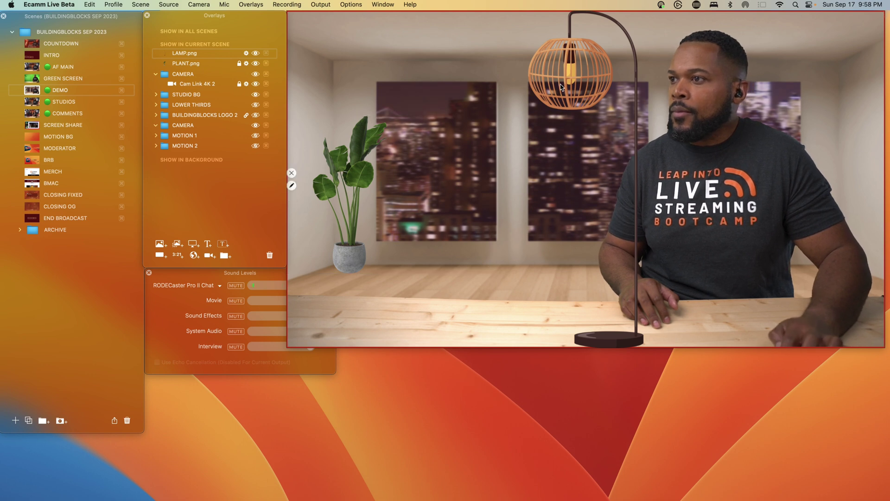
{"action": "scroll", "coordinate": [566, 85], "scroll_direction": "down", "scroll_amount": 10}
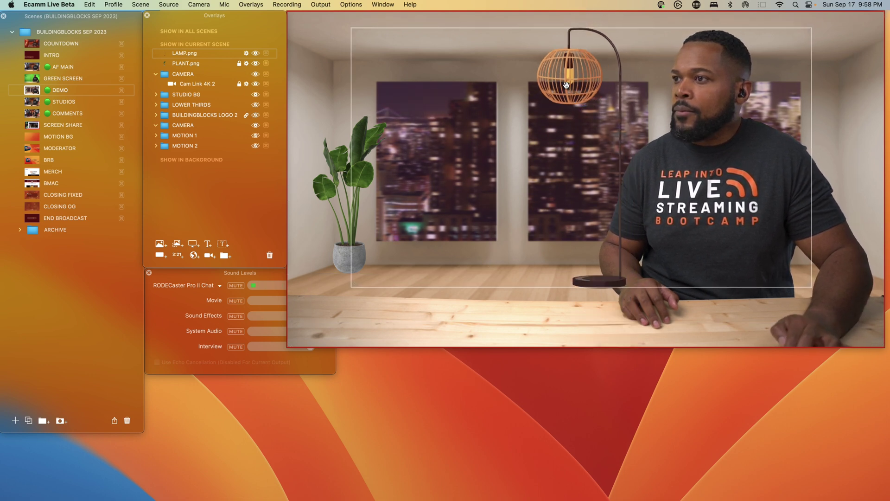
{"action": "left_click", "coordinate": [255, 74]}
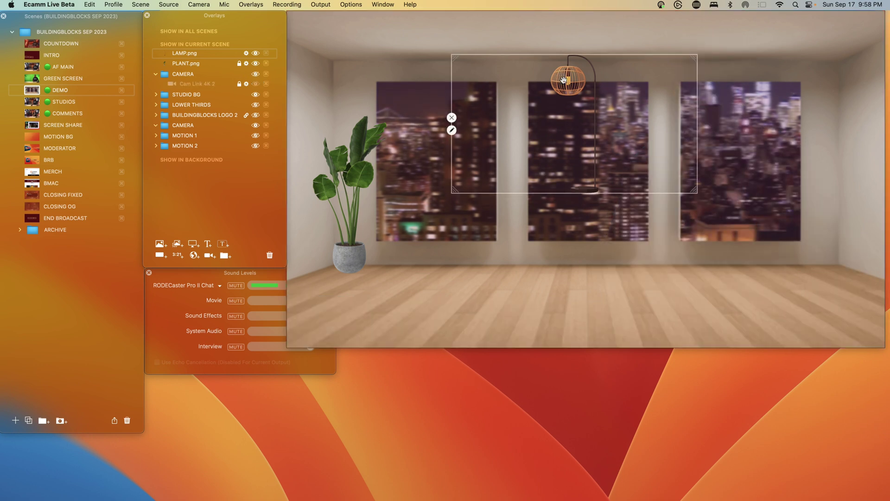
{"action": "left_click_drag", "start_coordinate": [563, 79], "coordinate": [809, 161]}
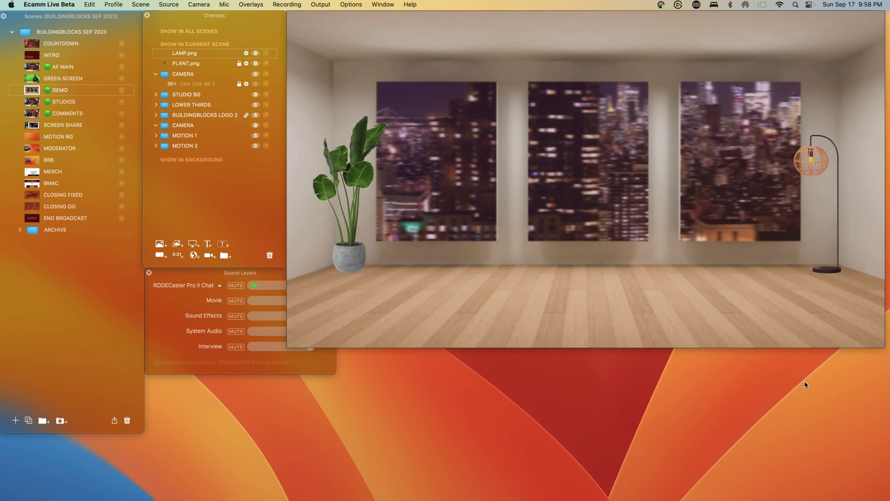
{"action": "left_click", "coordinate": [240, 54]}
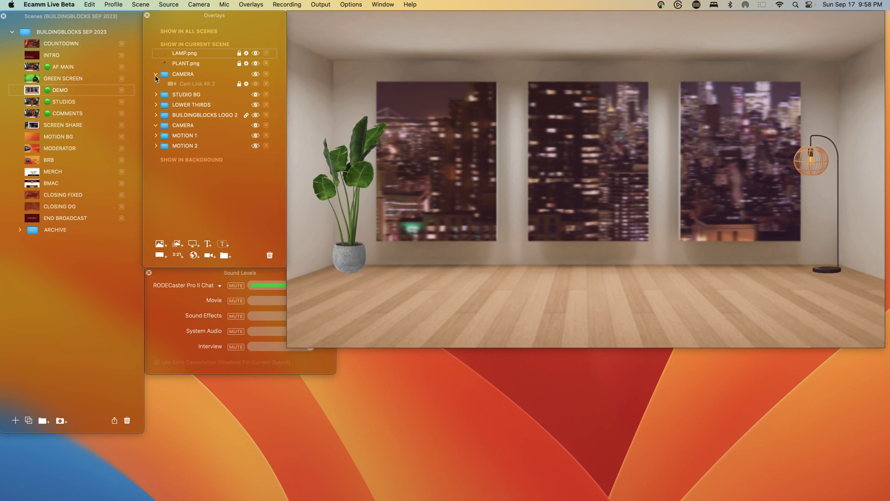
Step: Add CAT.mp4 as an overlay with its Blend Mode set to Green Screen
{"action": "left_click", "coordinate": [156, 74]}
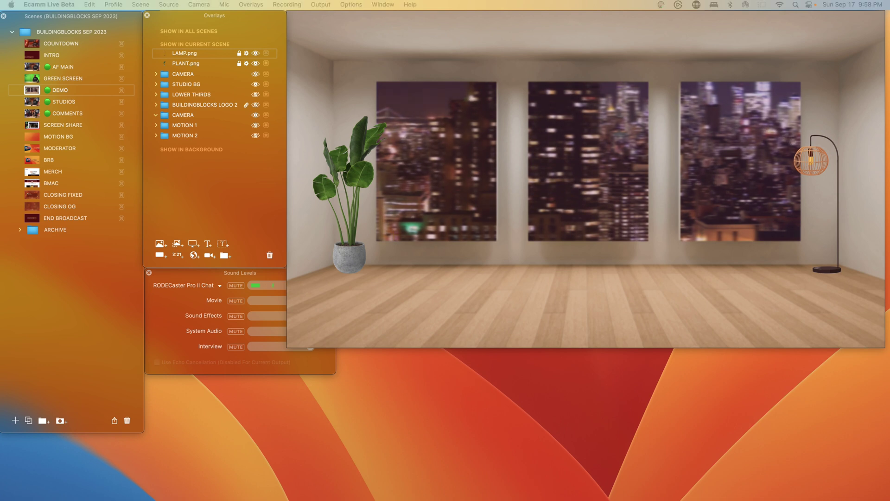
{"action": "left_click_drag", "start_coordinate": [37, 209], "coordinate": [191, 54]}
{"action": "left_click", "coordinate": [561, 212]}
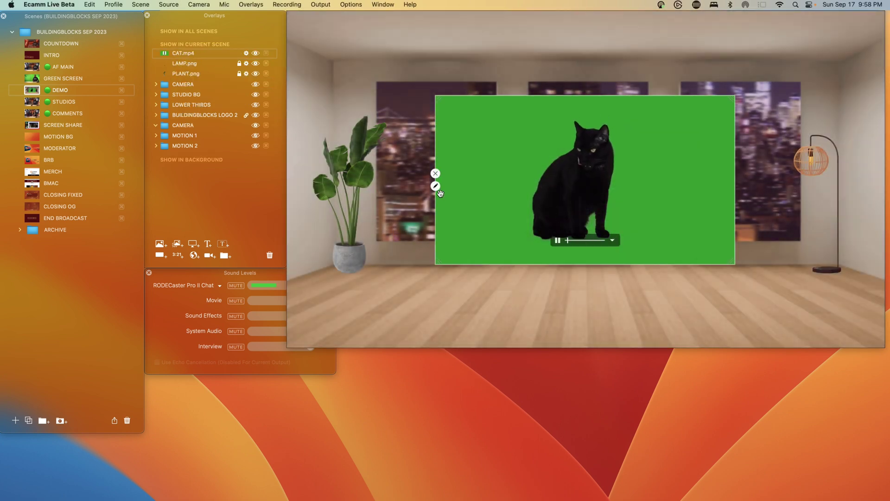
{"action": "left_click", "coordinate": [435, 186]}
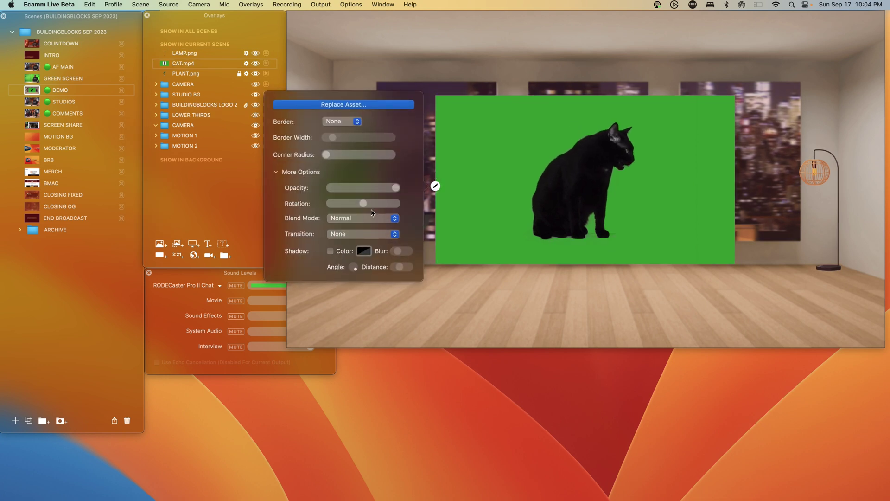
{"action": "left_click", "coordinate": [362, 217]}
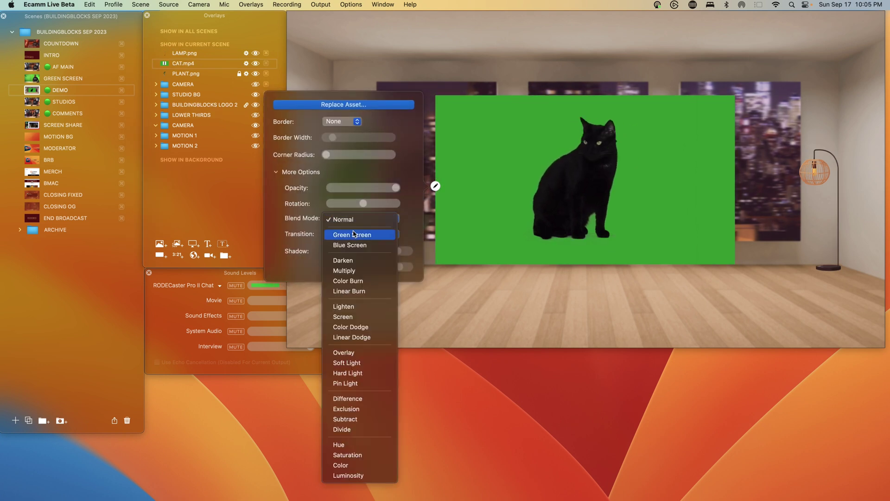
{"action": "left_click", "coordinate": [355, 235]}
{"action": "left_click", "coordinate": [554, 204]}
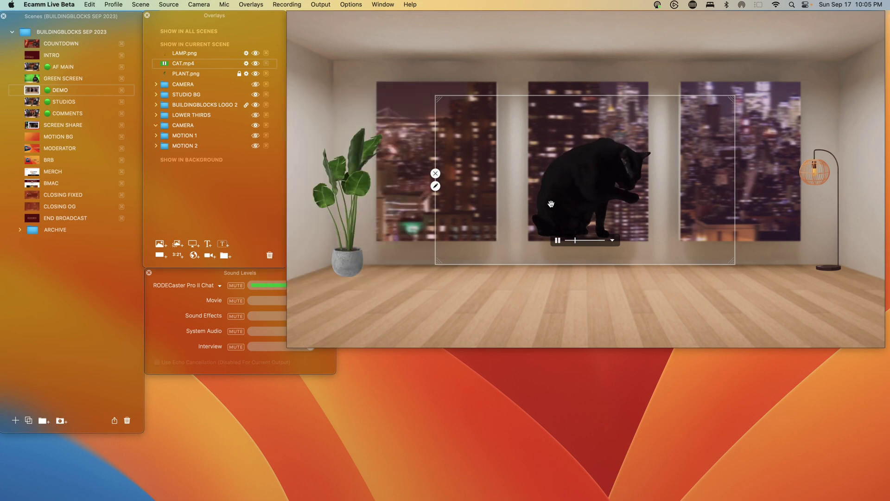
Step: Shrink the cat video and place it on the floor beside the plant pot
{"action": "scroll", "coordinate": [558, 203], "scroll_direction": "down", "scroll_amount": 5}
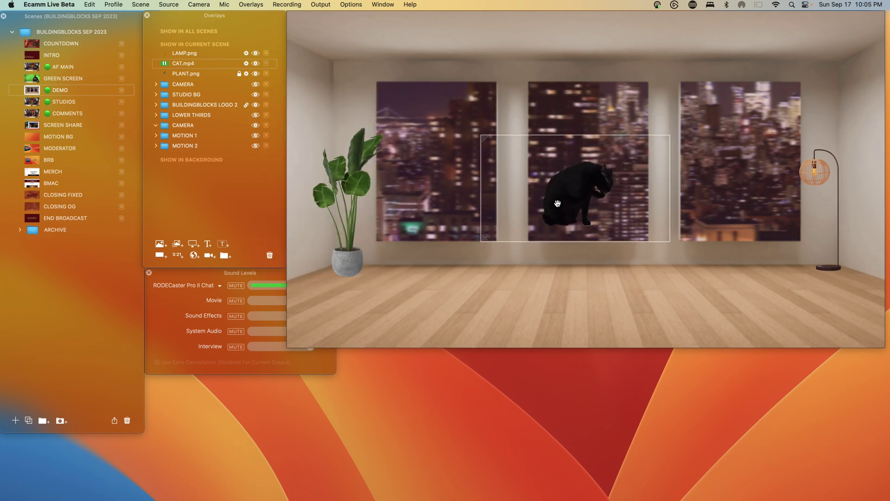
{"action": "scroll", "coordinate": [557, 203], "scroll_direction": "down", "scroll_amount": 2}
{"action": "left_click_drag", "start_coordinate": [557, 203], "coordinate": [368, 261]}
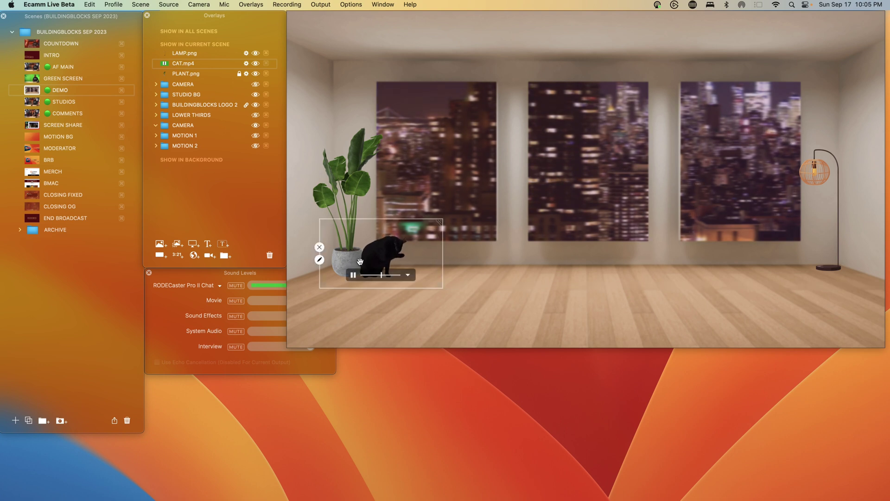
{"action": "mouse_move", "coordinate": [377, 257]}
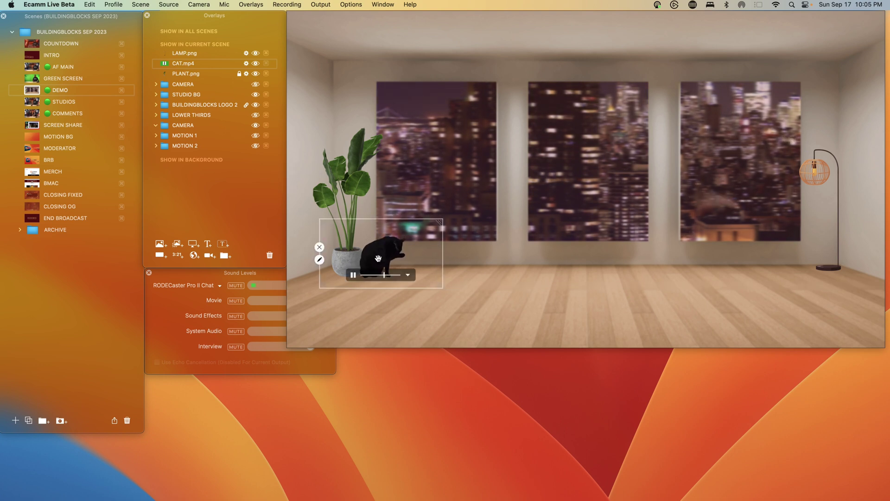
{"action": "scroll", "coordinate": [378, 258], "scroll_direction": "down", "scroll_amount": 3}
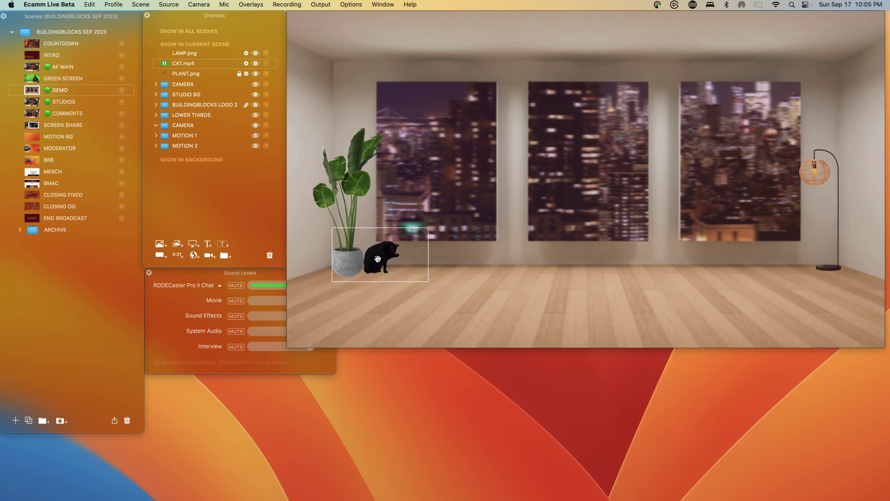
{"action": "mouse_move", "coordinate": [486, 492]}
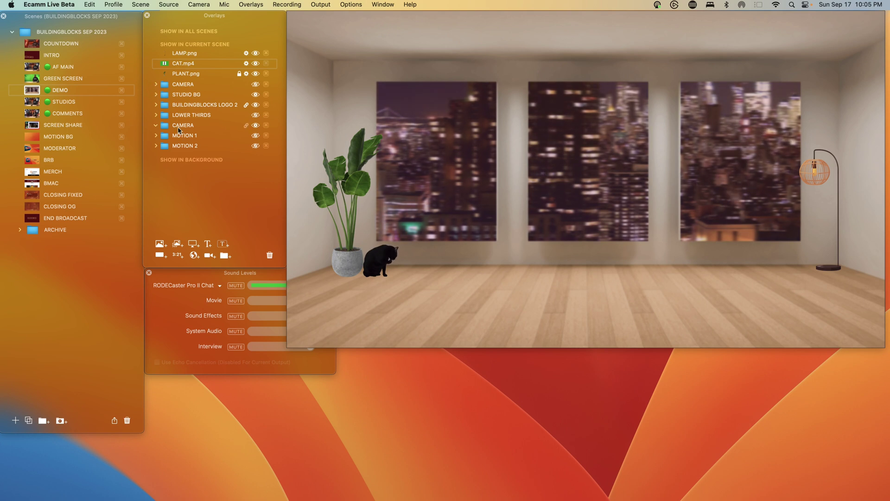
Step: Move the lamp, cat and plant into STUDIO BG and lock the lamp and cat
{"action": "left_click", "coordinate": [156, 95]}
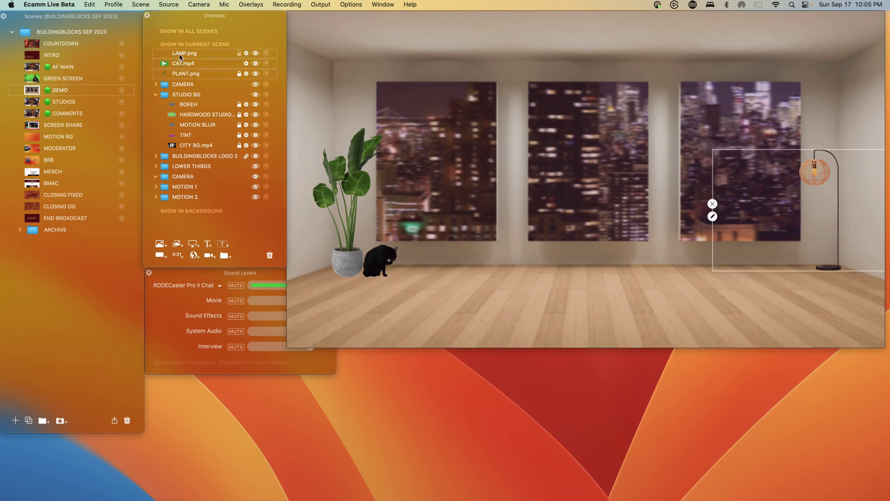
{"action": "left_click_drag", "start_coordinate": [178, 55], "coordinate": [197, 107]}
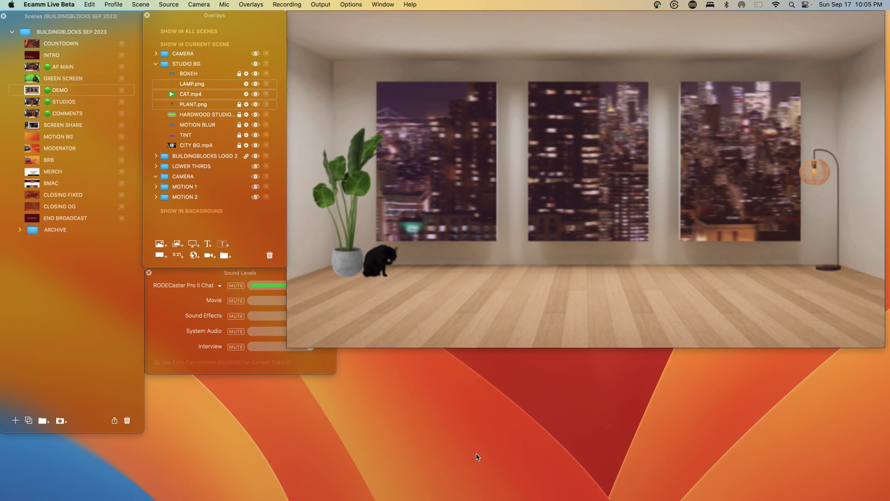
{"action": "left_click", "coordinate": [239, 84]}
{"action": "left_click", "coordinate": [238, 94]}
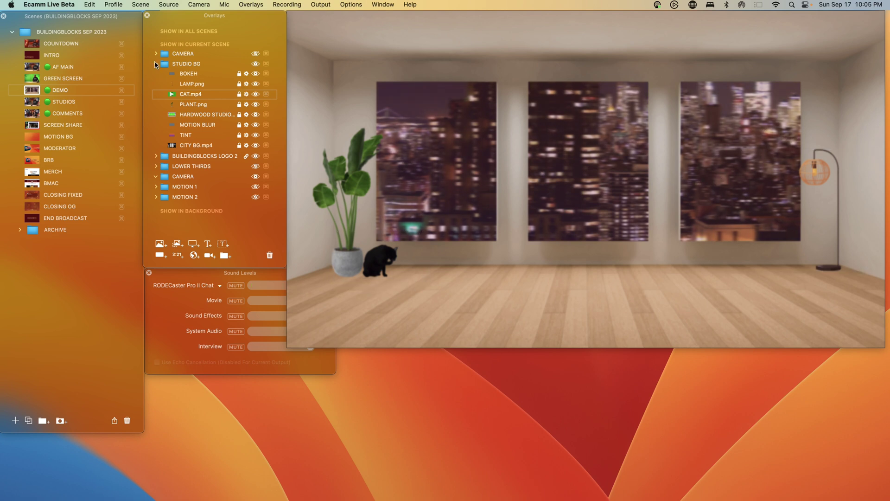
{"action": "left_click", "coordinate": [156, 64]}
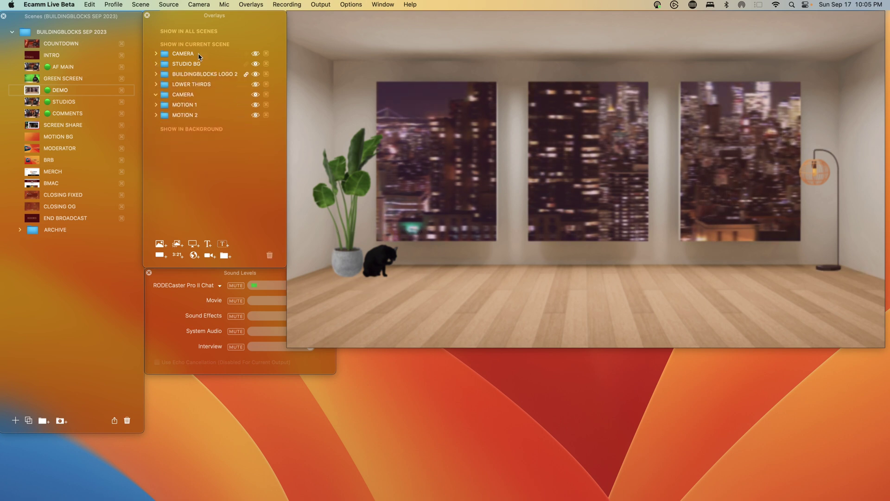
Step: Show the camera feed, and move BUILDINGBLOCKS LOGO 2 to the top and show it
{"action": "left_click", "coordinate": [255, 54]}
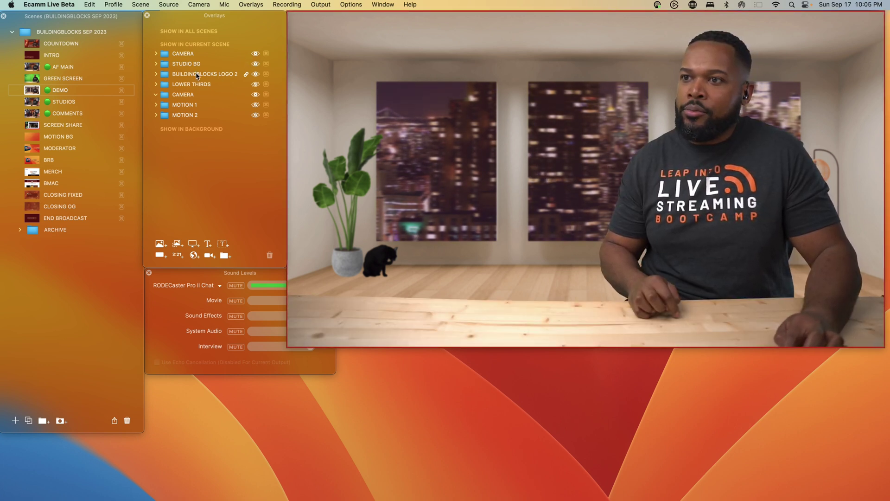
{"action": "left_click_drag", "start_coordinate": [197, 75], "coordinate": [199, 53]}
{"action": "left_click", "coordinate": [255, 53]}
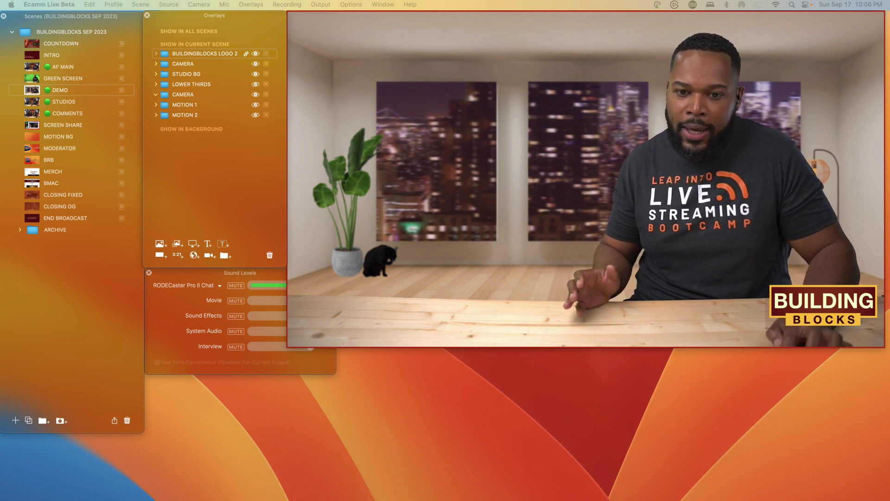
Step: Add MOUNTAINS.png above CITY BG.mp4 in STUDIO BG and hide the city video
{"action": "left_click_drag", "start_coordinate": [0, 246], "coordinate": [464, 212]}
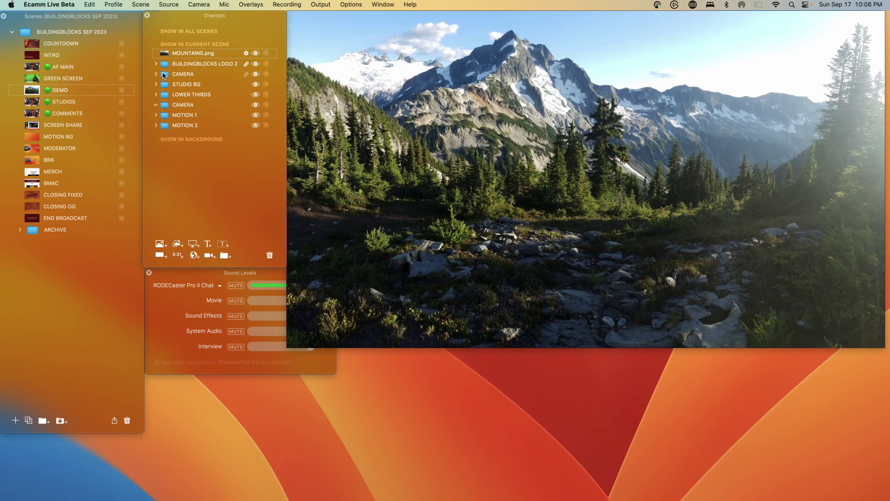
{"action": "left_click", "coordinate": [155, 85]}
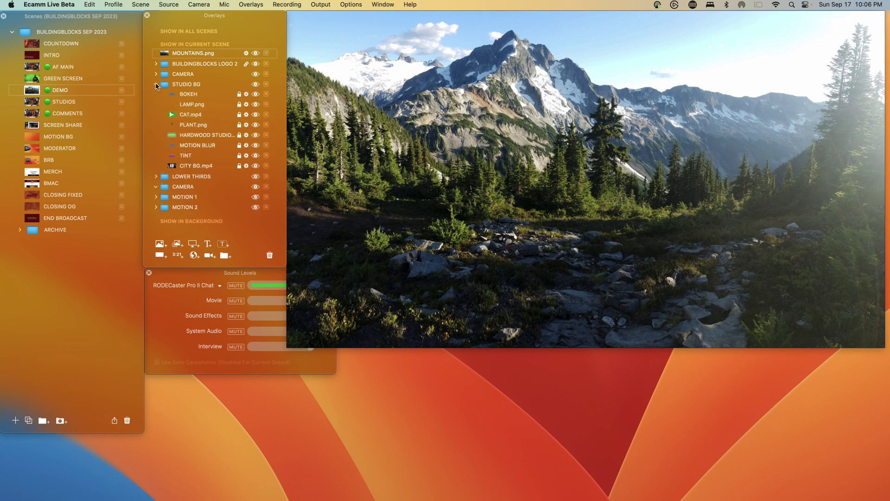
{"action": "left_click_drag", "start_coordinate": [182, 56], "coordinate": [200, 163]}
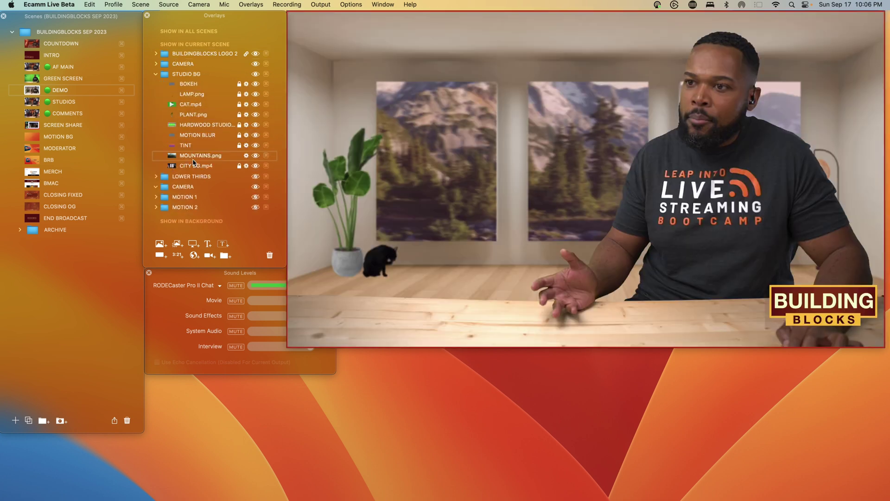
{"action": "left_click", "coordinate": [255, 166]}
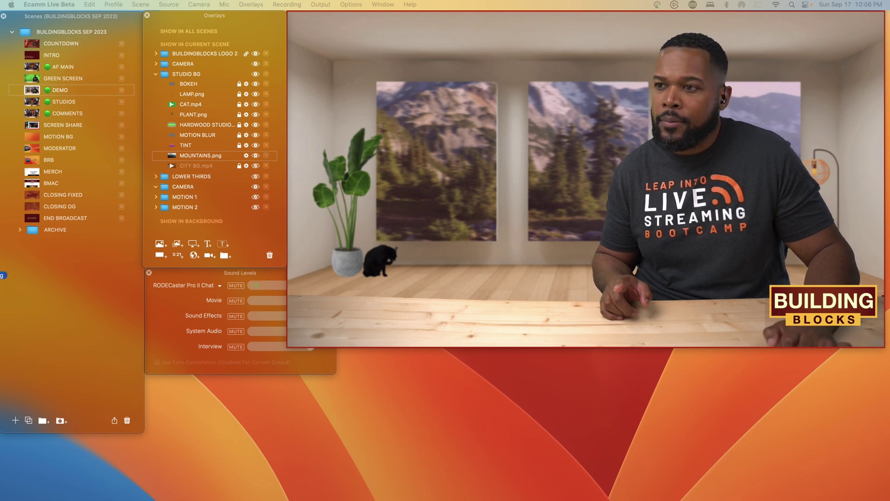
Step: Add EPIC STUDIO BG.png with its Blend Mode set to Green Screen
{"action": "left_click_drag", "start_coordinate": [142, 223], "coordinate": [416, 214]}
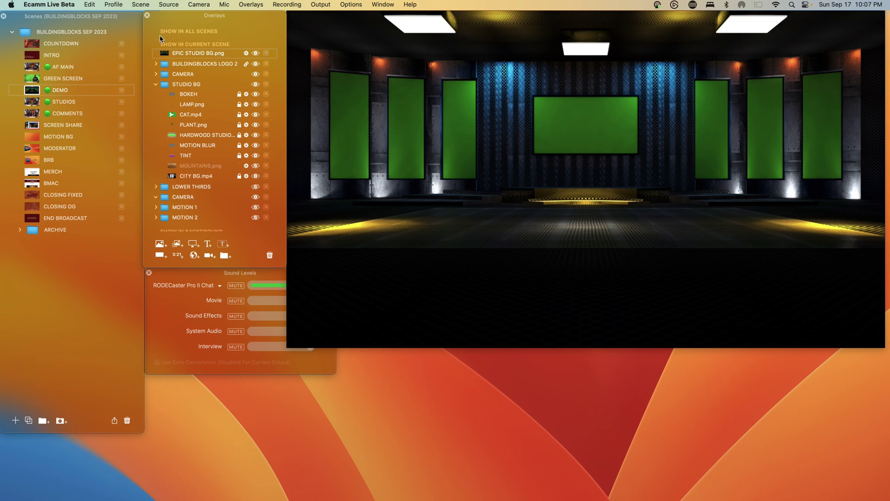
{"action": "left_click", "coordinate": [246, 54]}
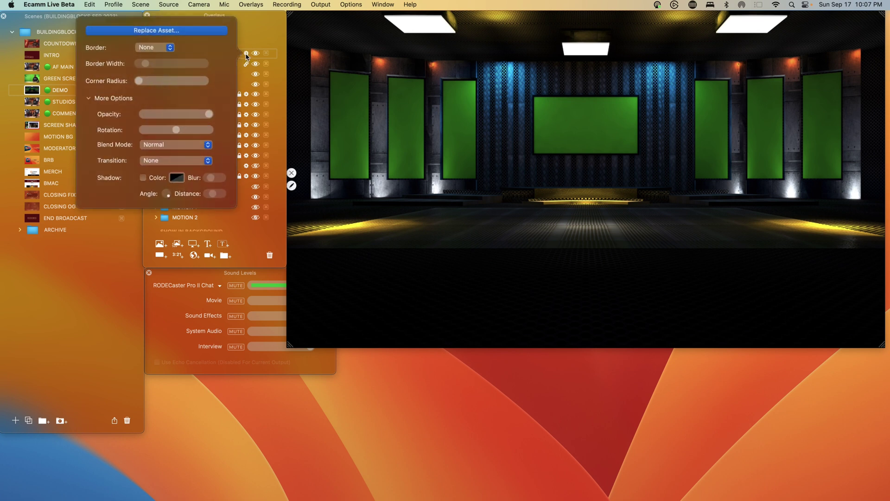
{"action": "left_click", "coordinate": [168, 145]}
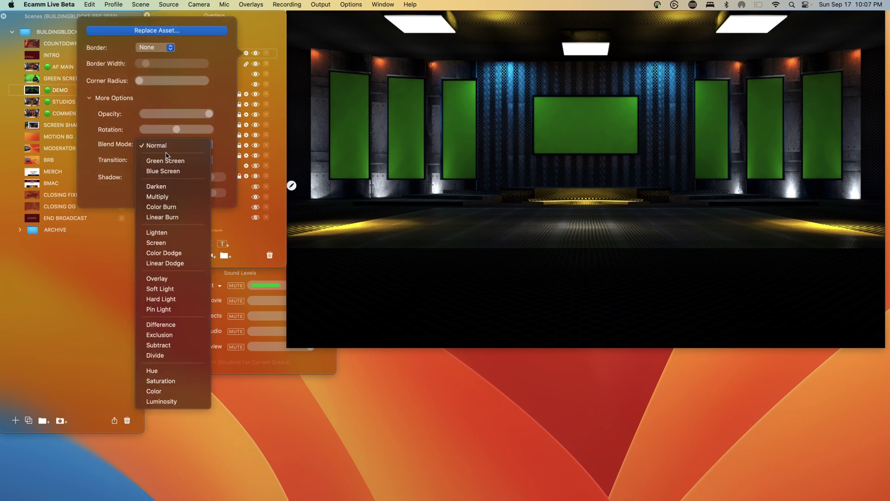
{"action": "left_click", "coordinate": [165, 161]}
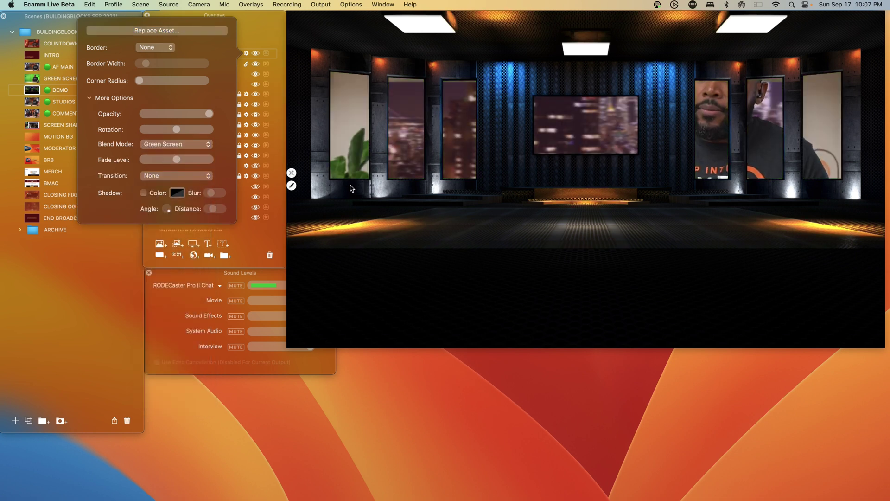
{"action": "left_click", "coordinate": [294, 178]}
Step: Move EPIC STUDIO BG.png into STUDIO BG and hide HARDWOOD STUDIO, LAMP, CAT and PLANT
{"action": "left_click_drag", "start_coordinate": [178, 56], "coordinate": [178, 137]}
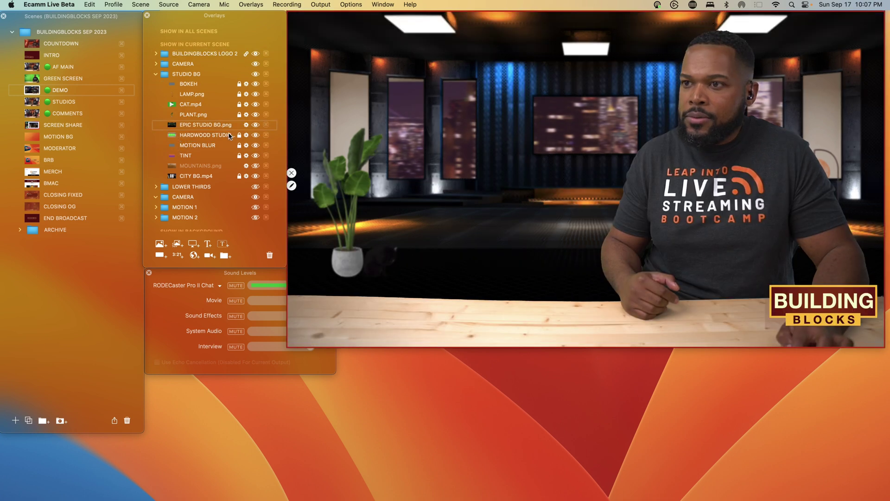
{"action": "left_click", "coordinate": [256, 135]}
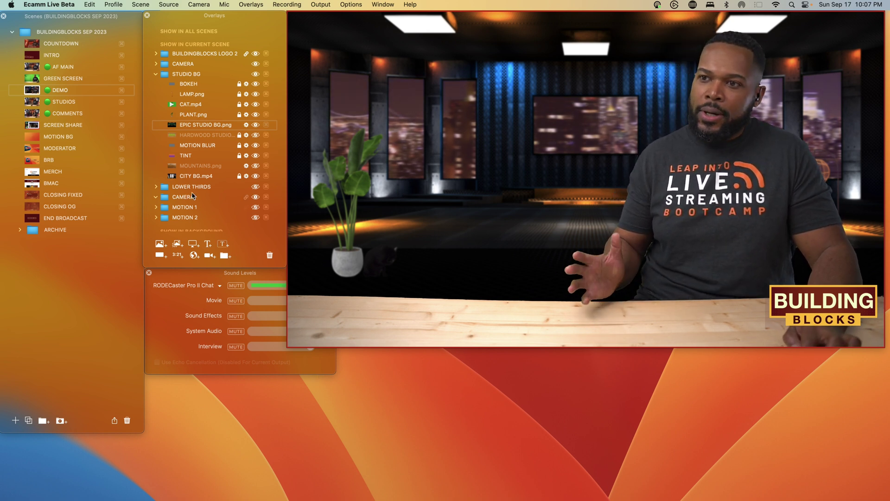
{"action": "left_click", "coordinate": [256, 94]}
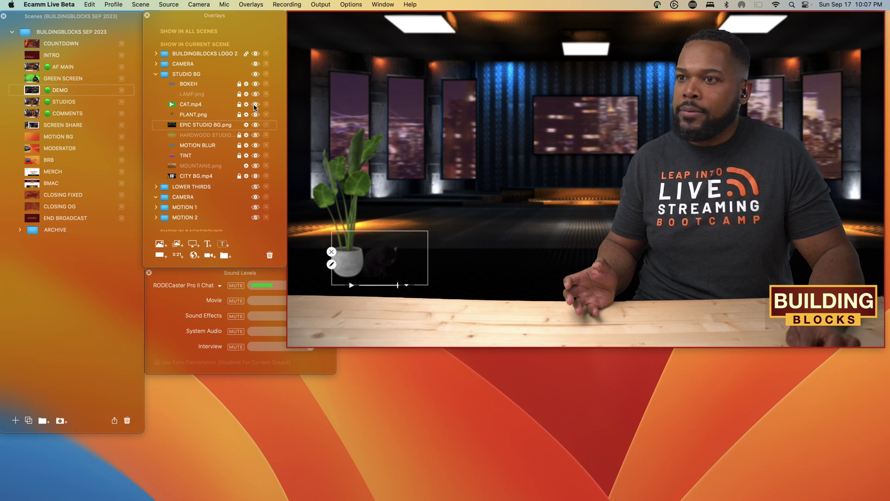
{"action": "left_click", "coordinate": [255, 104]}
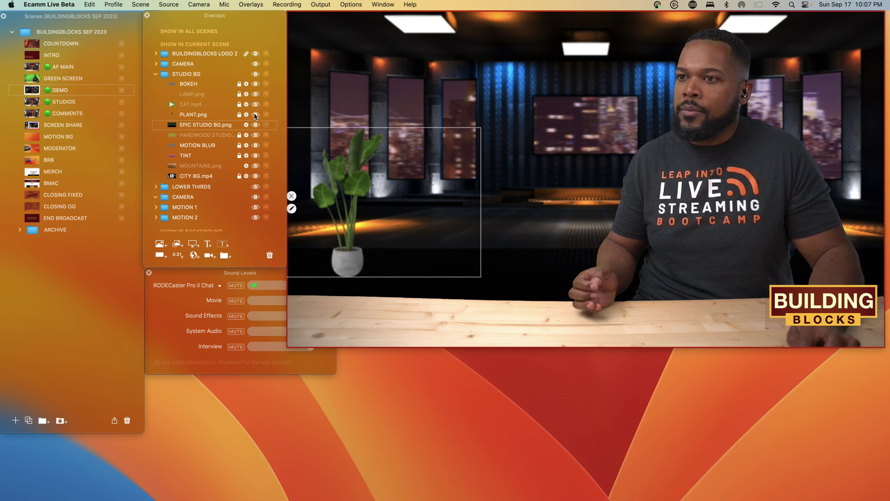
{"action": "left_click", "coordinate": [256, 115]}
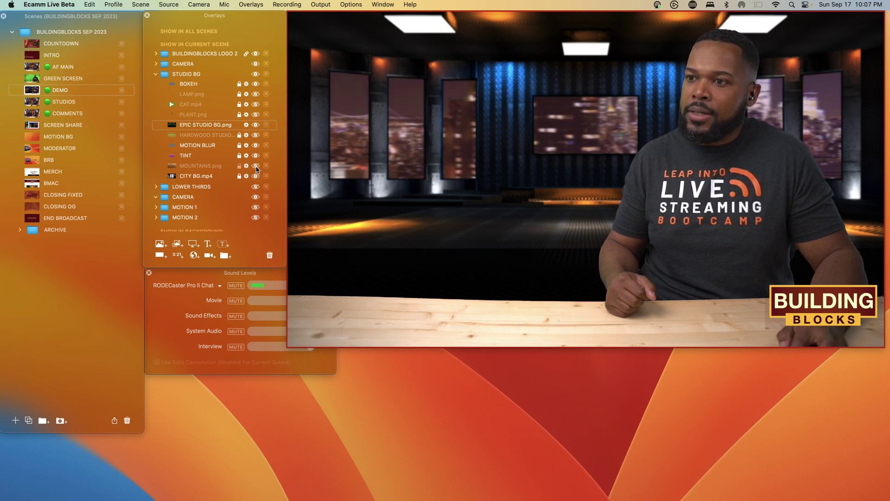
Step: Turn the MOUNTAINS.png layer back on inside STUDIO BG
{"action": "left_click", "coordinate": [255, 166]}
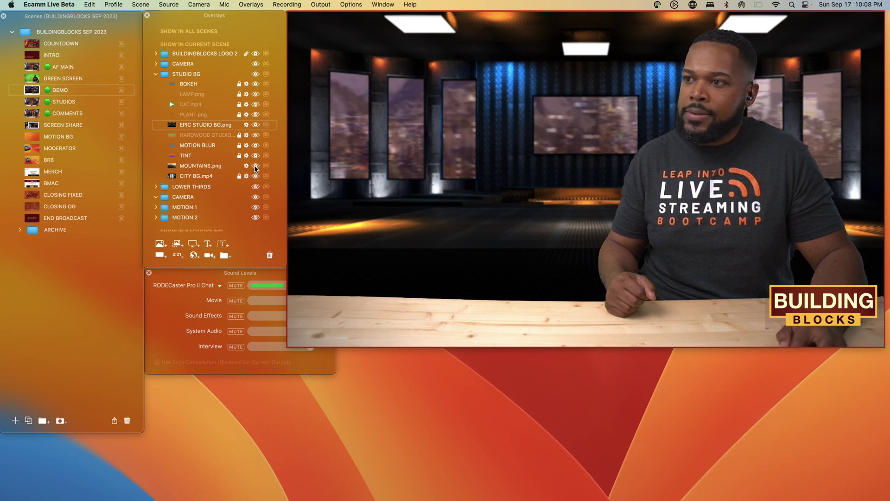
{"action": "mouse_move", "coordinate": [257, 128]}
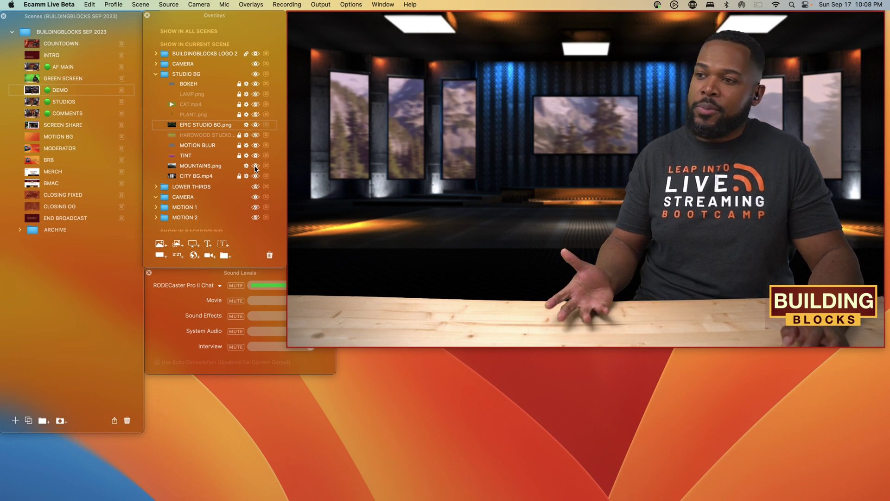